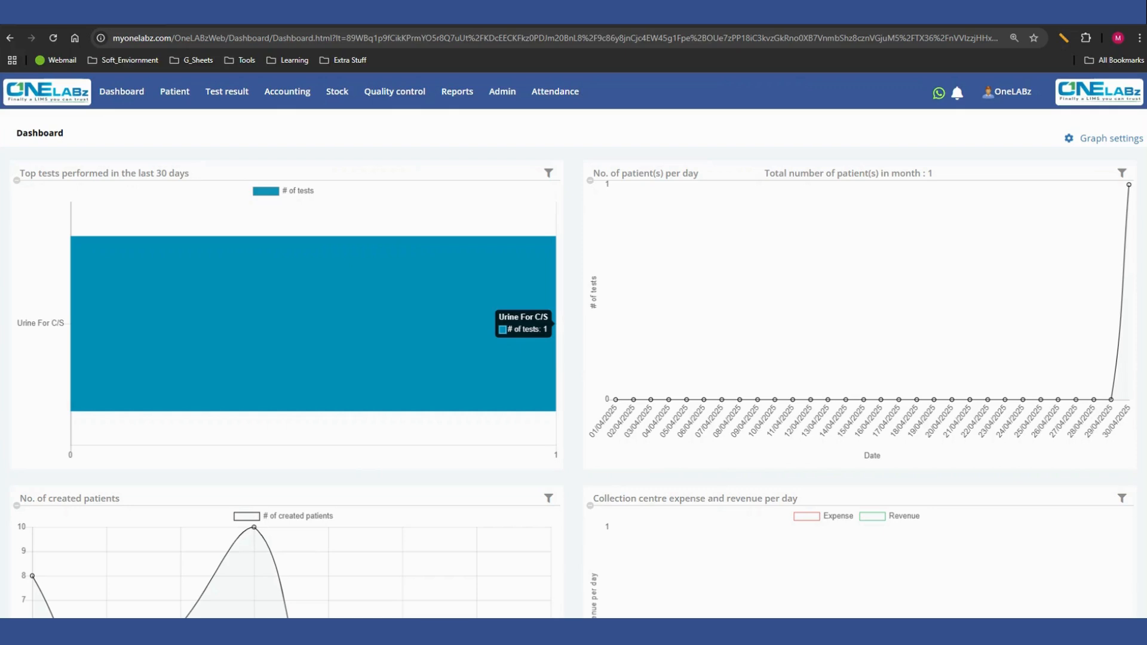
# - Search the test settings by name for "uric" and open the Uric Acid (Urine) test for modification
pyautogui.moveTo(502, 92)
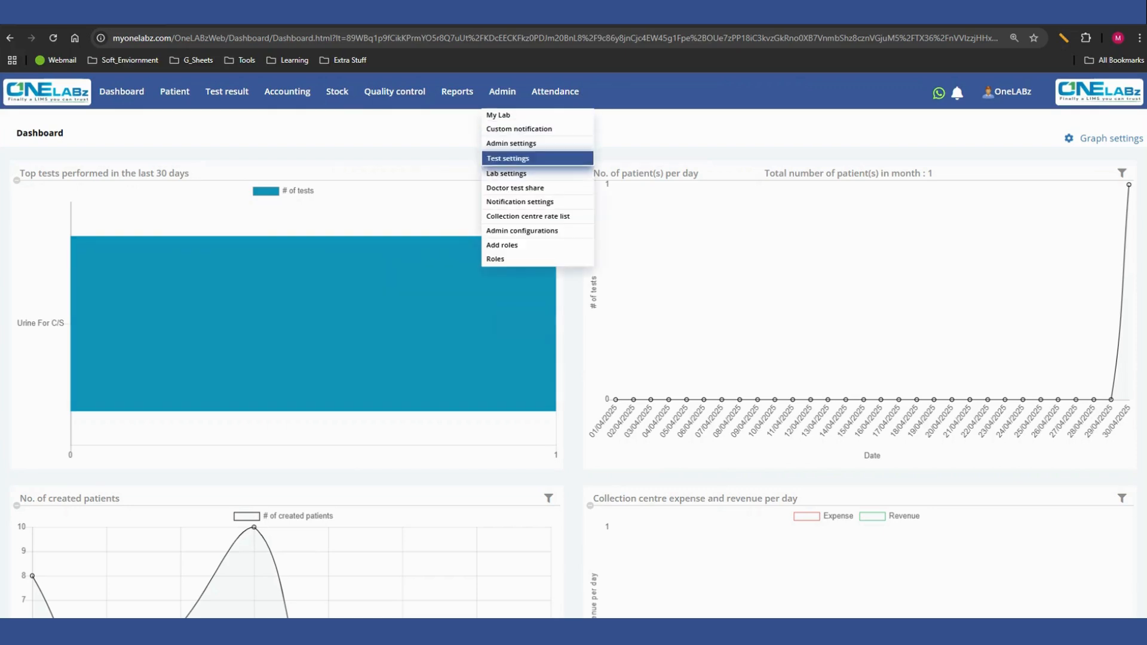
pyautogui.click(508, 158)
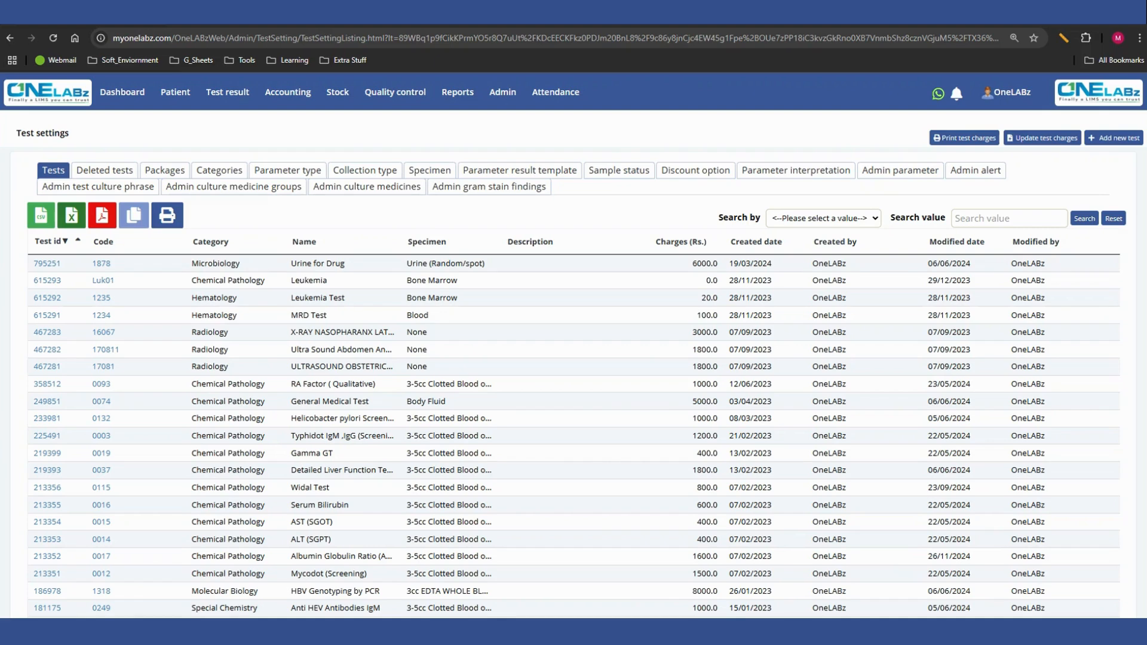
pyautogui.click(823, 218)
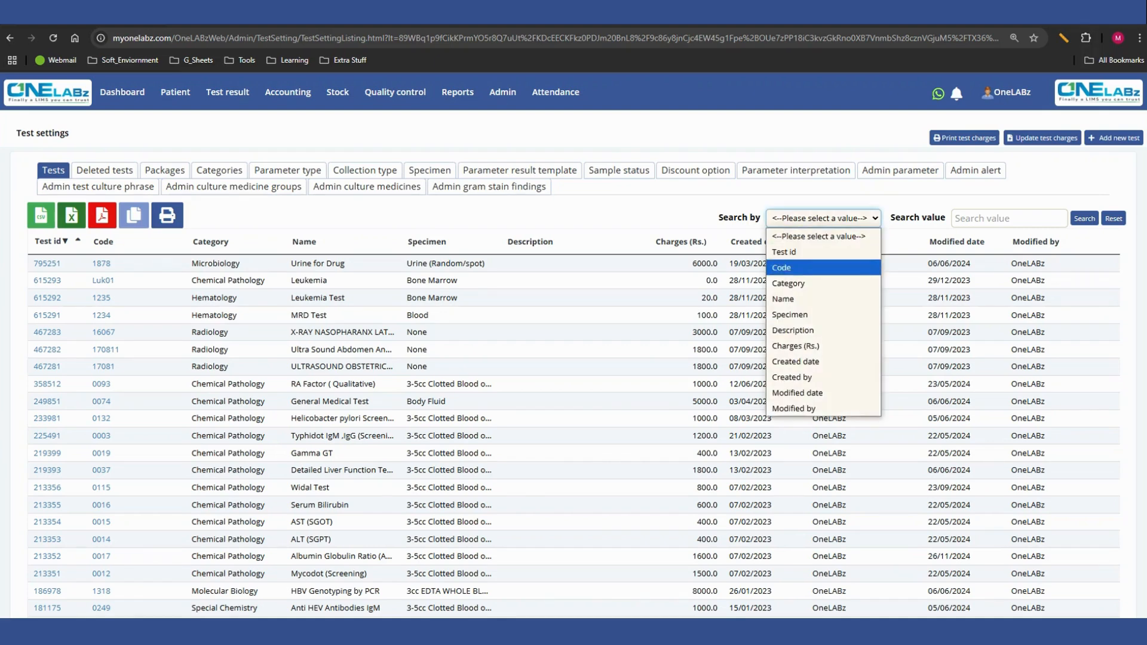
pyautogui.click(823, 299)
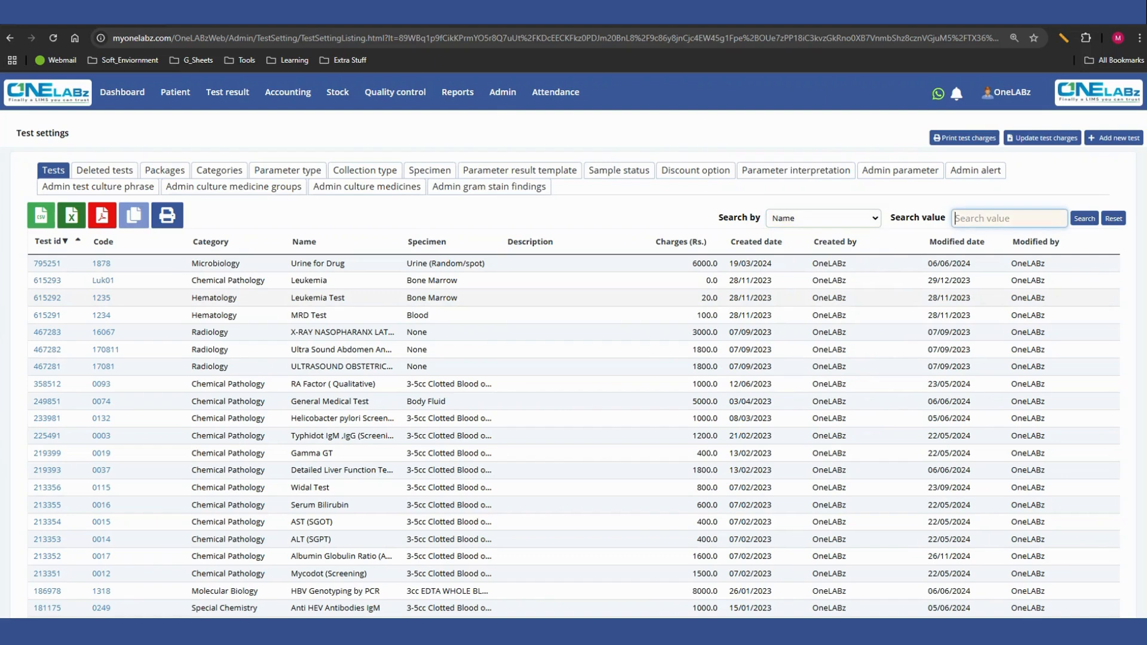
pyautogui.write('uric')
pyautogui.press('Return')
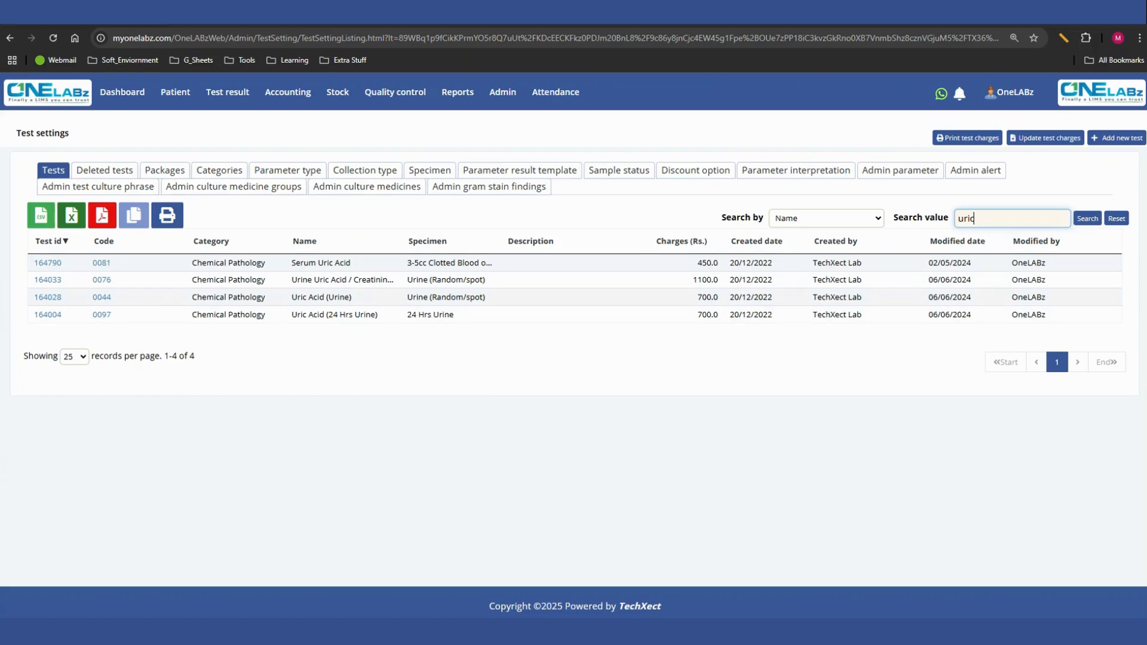
pyautogui.click(48, 263)
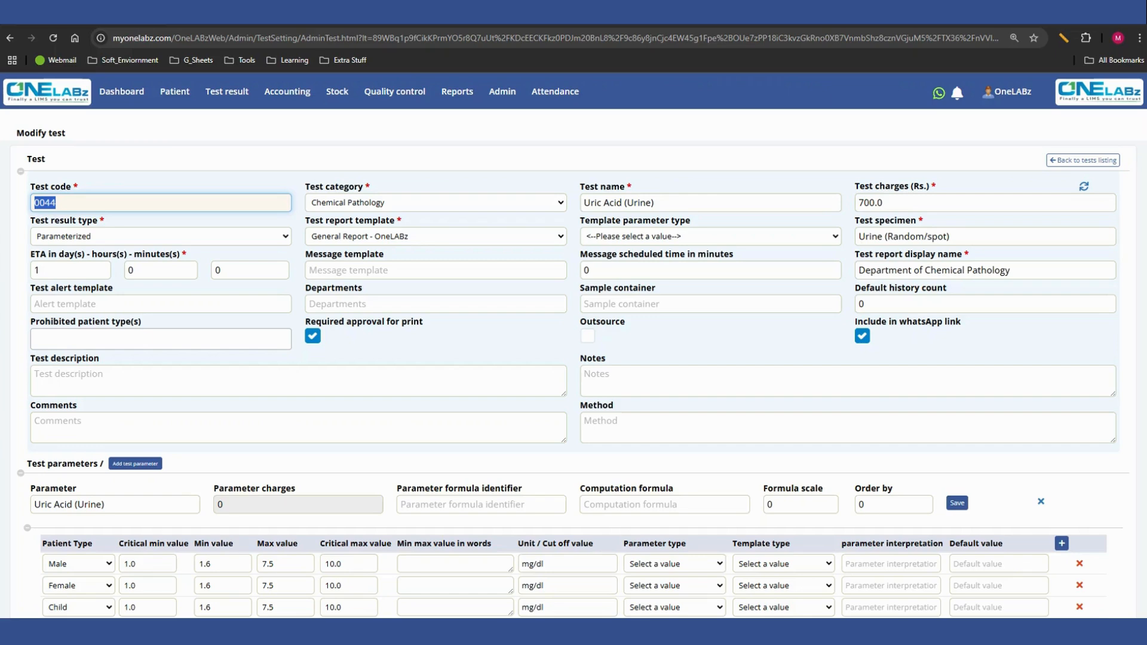
# - Review the test's category, name, charges, result type, report template, specimen, ETA and report display name
pyautogui.click(436, 202)
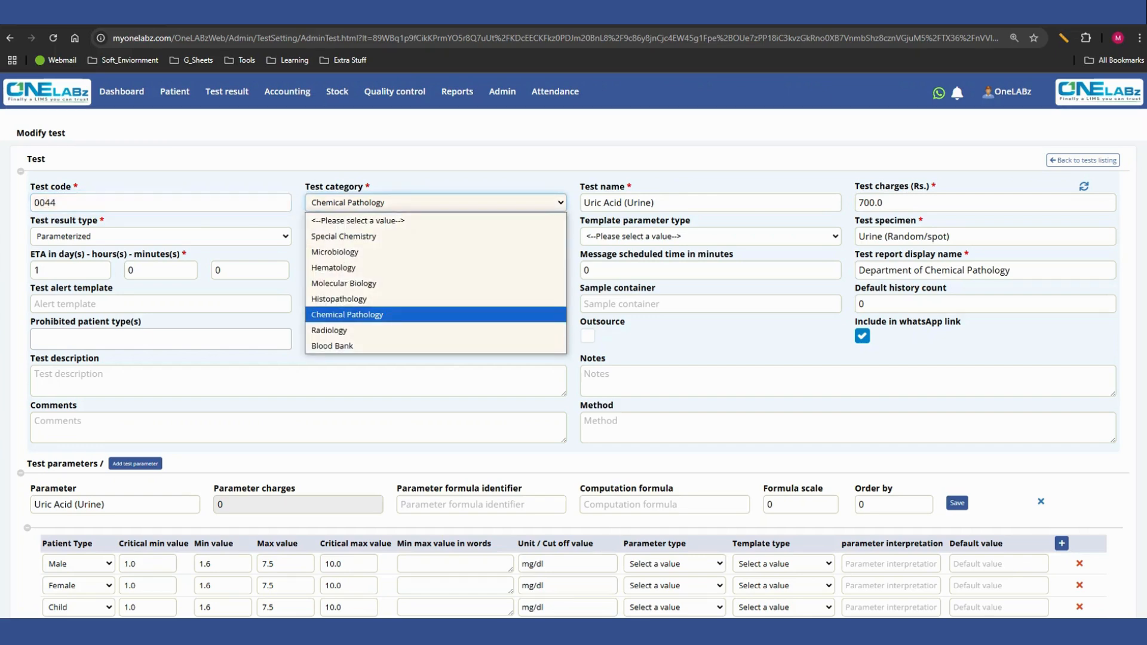
pyautogui.click(435, 203)
pyautogui.press('Tab')
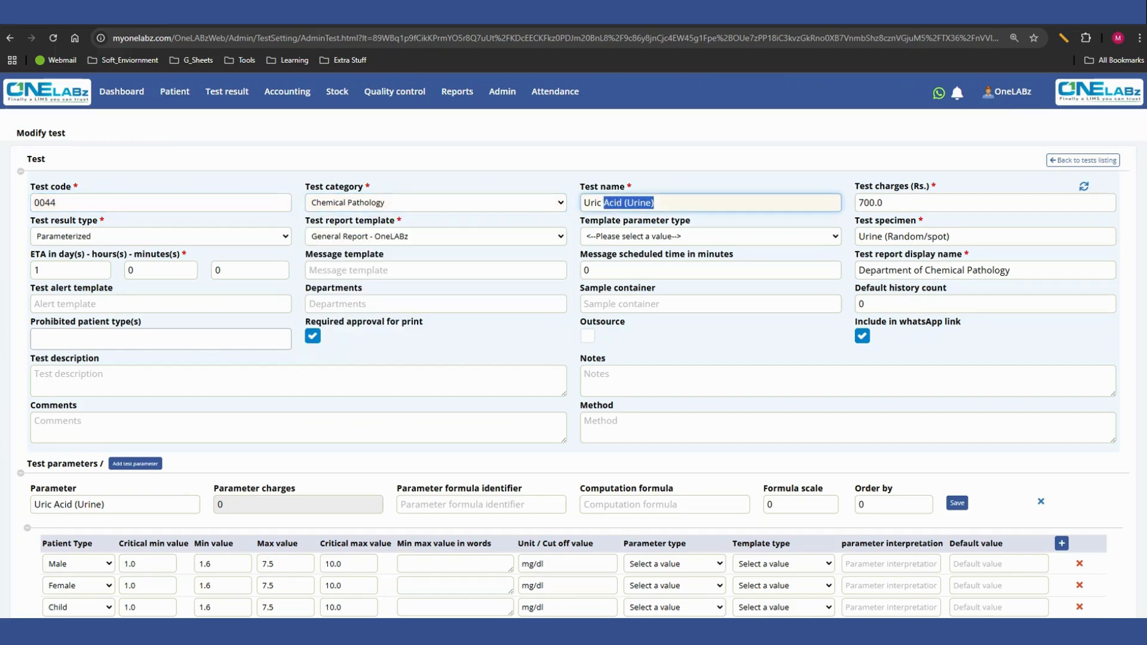
pyautogui.press('Tab')
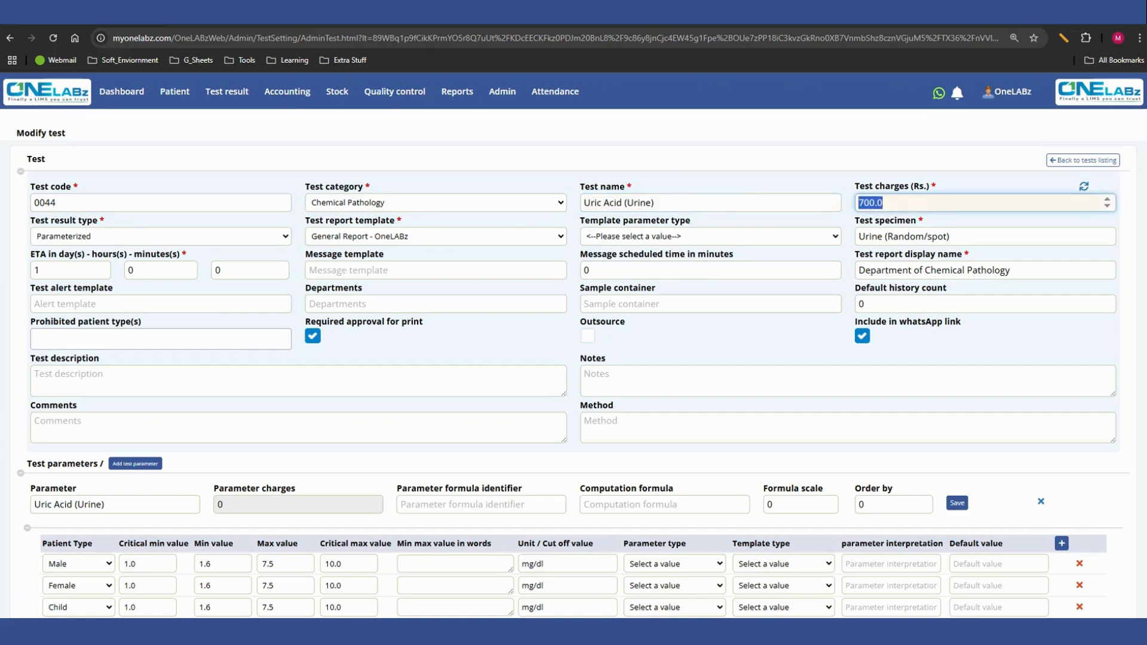
pyautogui.moveTo(30, 220); pyautogui.dragTo(97, 221)
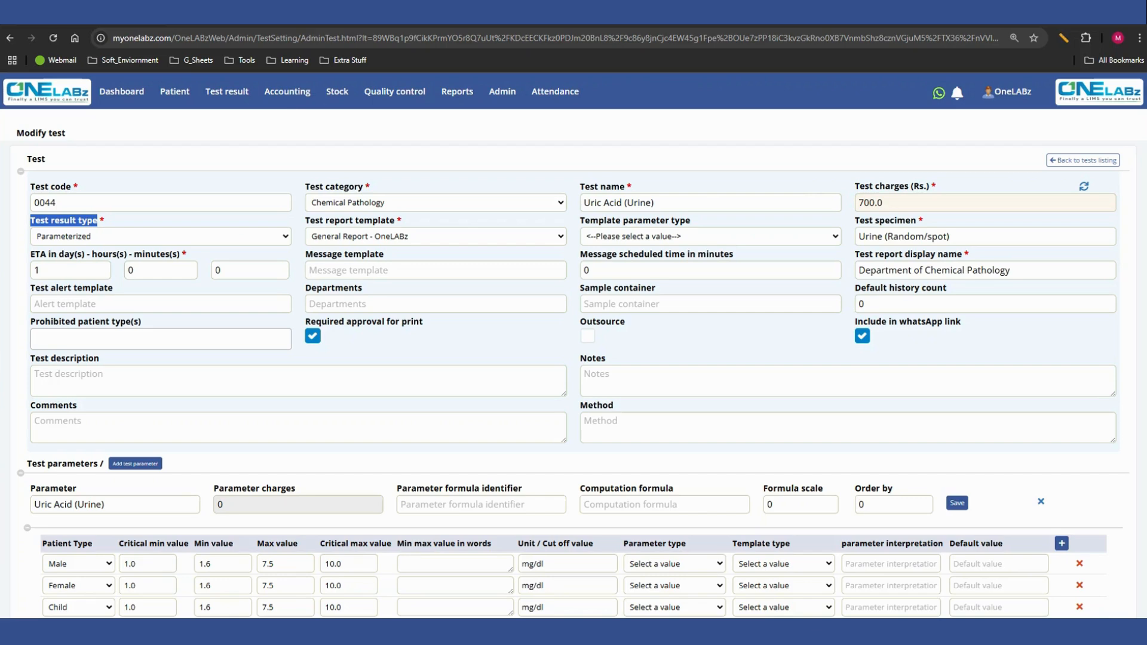
pyautogui.moveTo(310, 221); pyautogui.dragTo(394, 221)
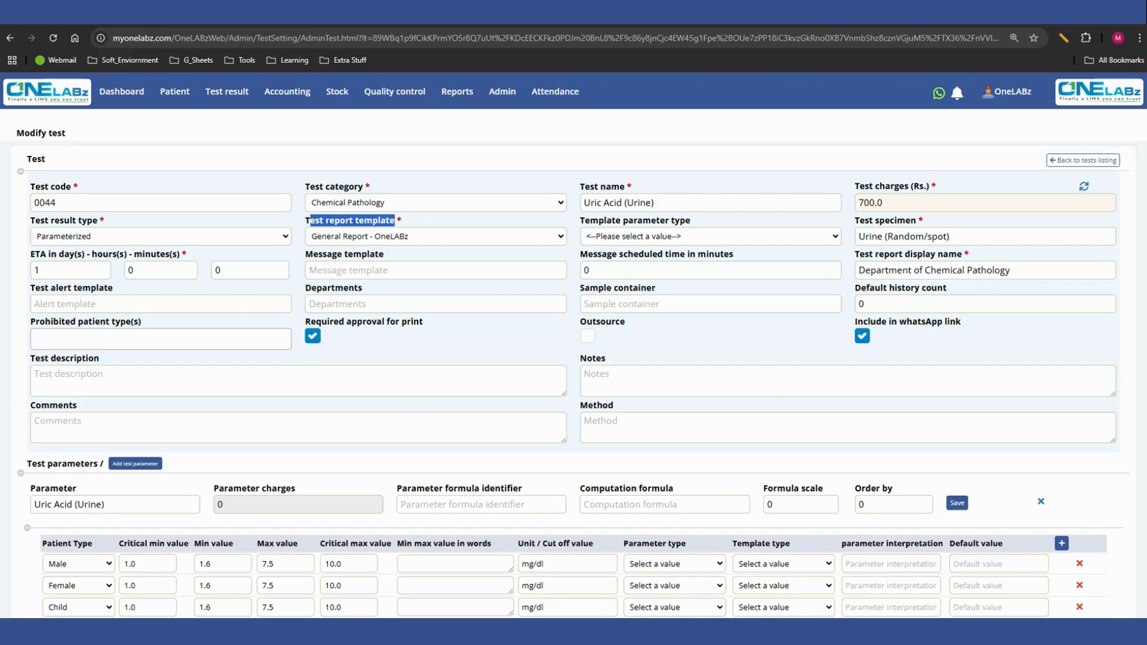
pyautogui.moveTo(858, 221); pyautogui.dragTo(916, 220)
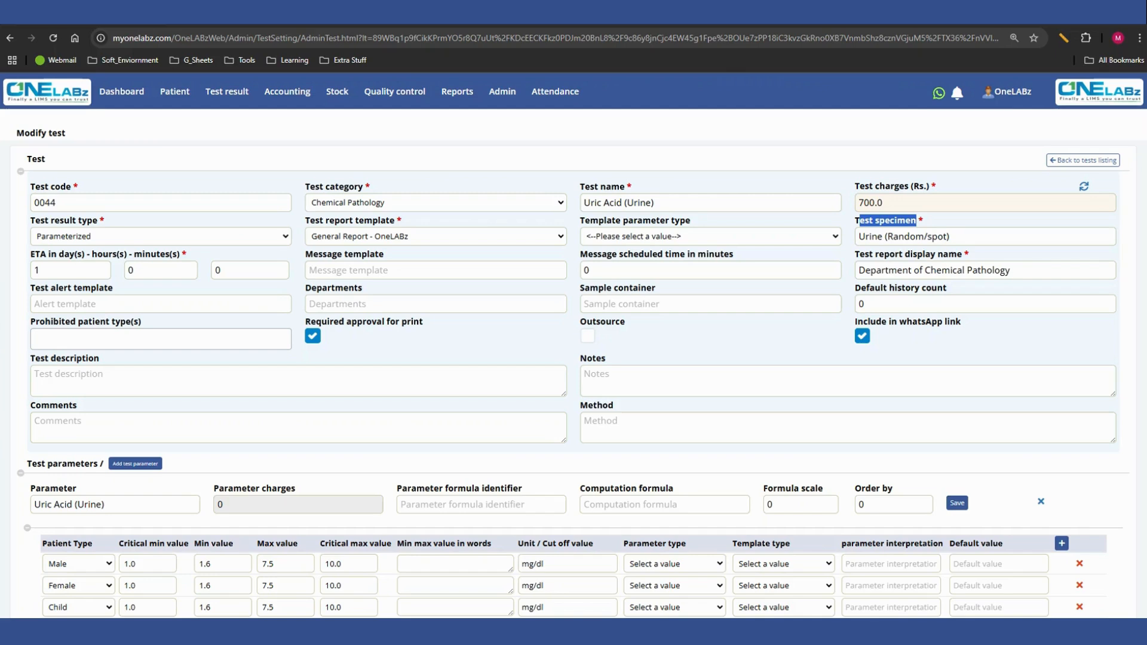
pyautogui.moveTo(30, 254); pyautogui.dragTo(180, 254)
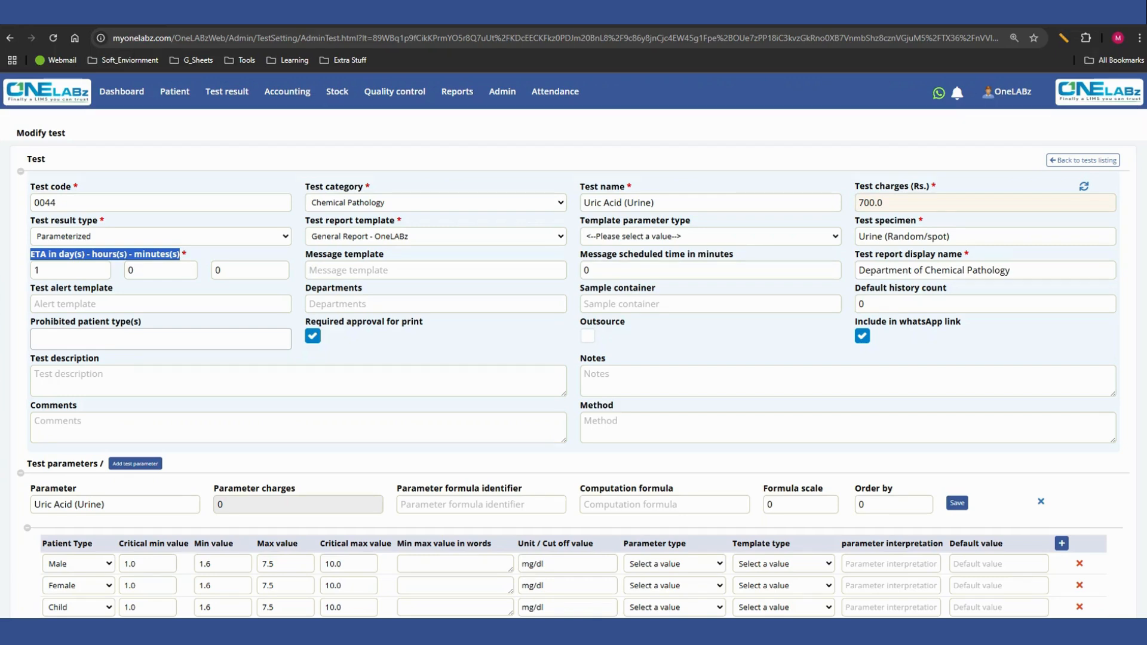
pyautogui.moveTo(858, 254); pyautogui.dragTo(962, 254)
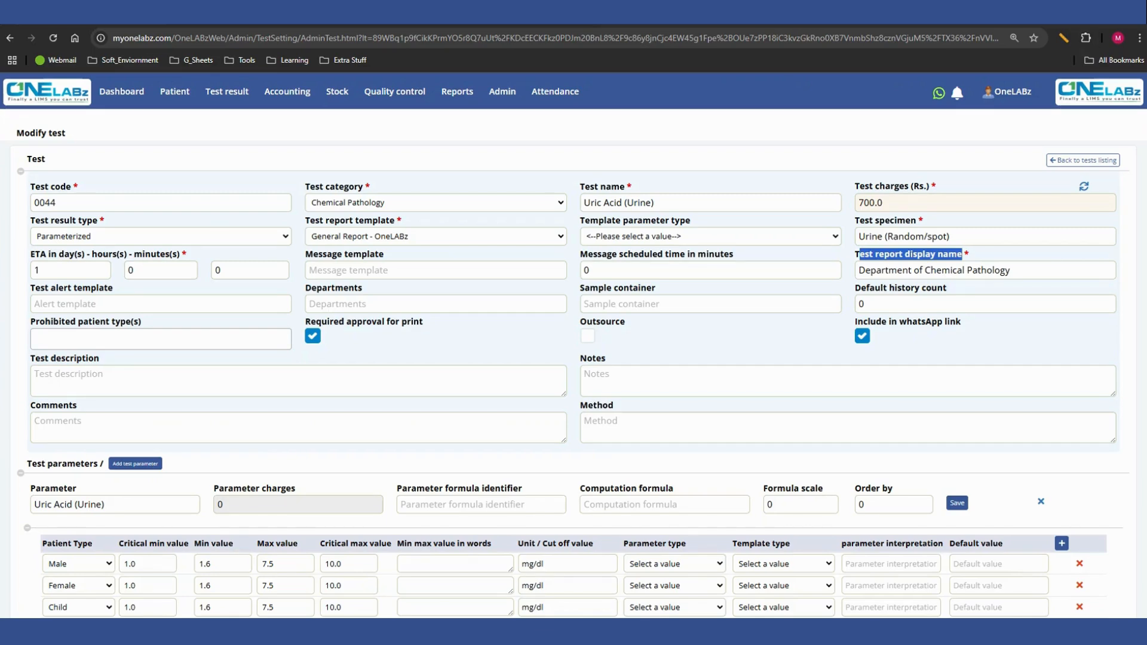
# - Set the test's default history count to 2
pyautogui.click(878, 304)
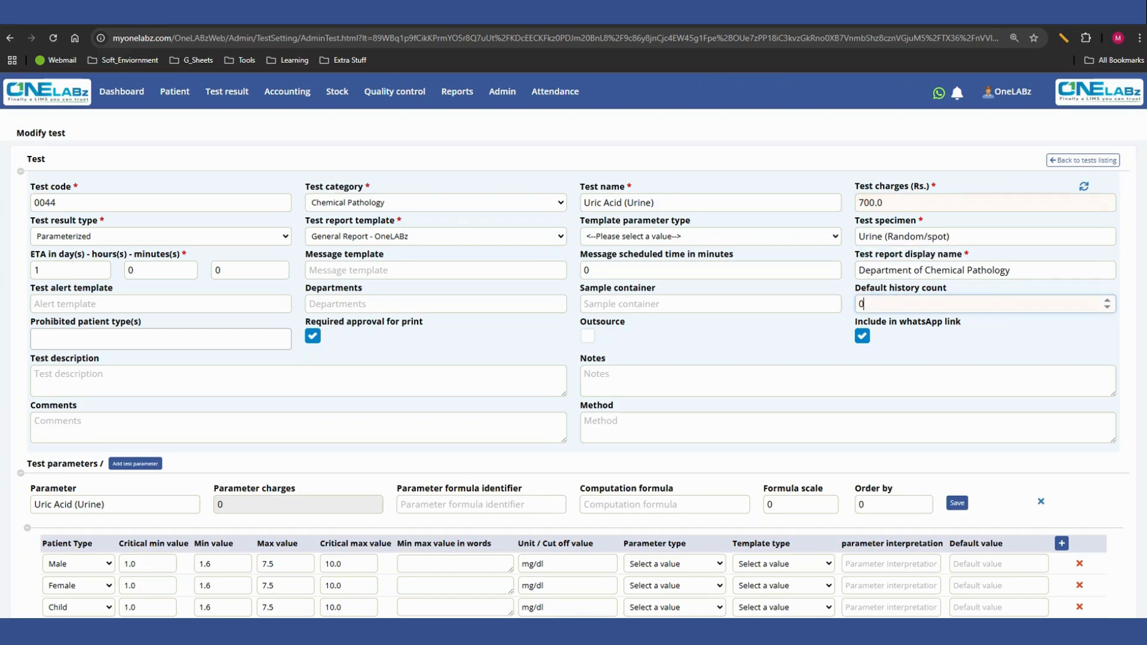
pyautogui.doubleClick(862, 304)
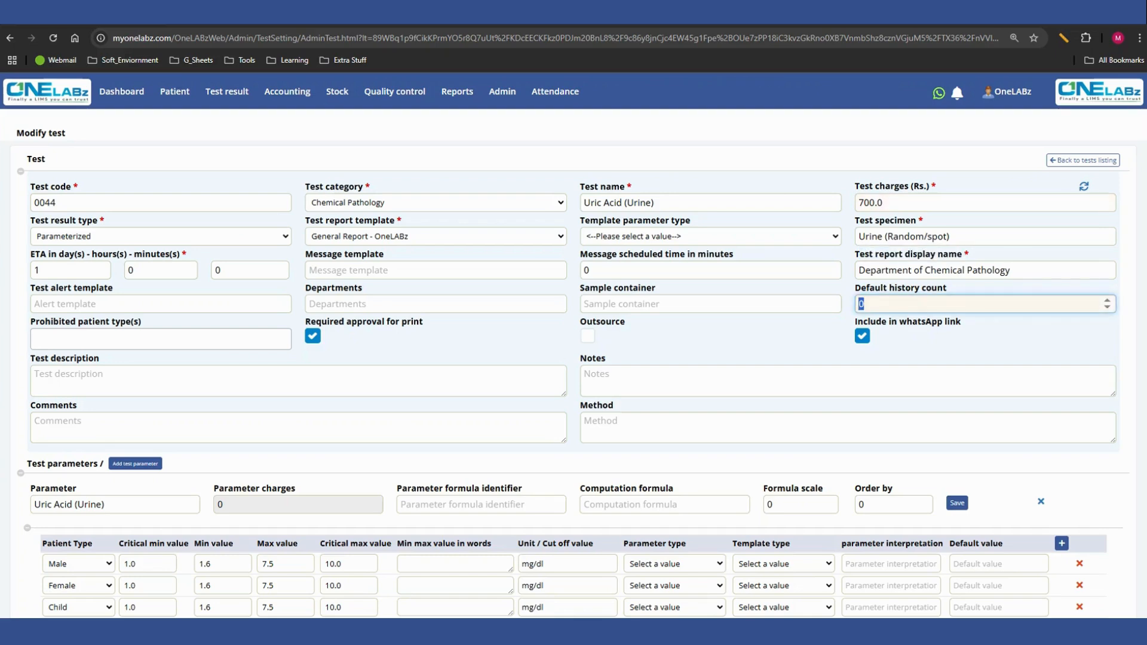
pyautogui.write('2')
# - Try Male as a prohibited patient type, and remove it from the selection again
pyautogui.moveTo(32, 321); pyautogui.dragTo(141, 322)
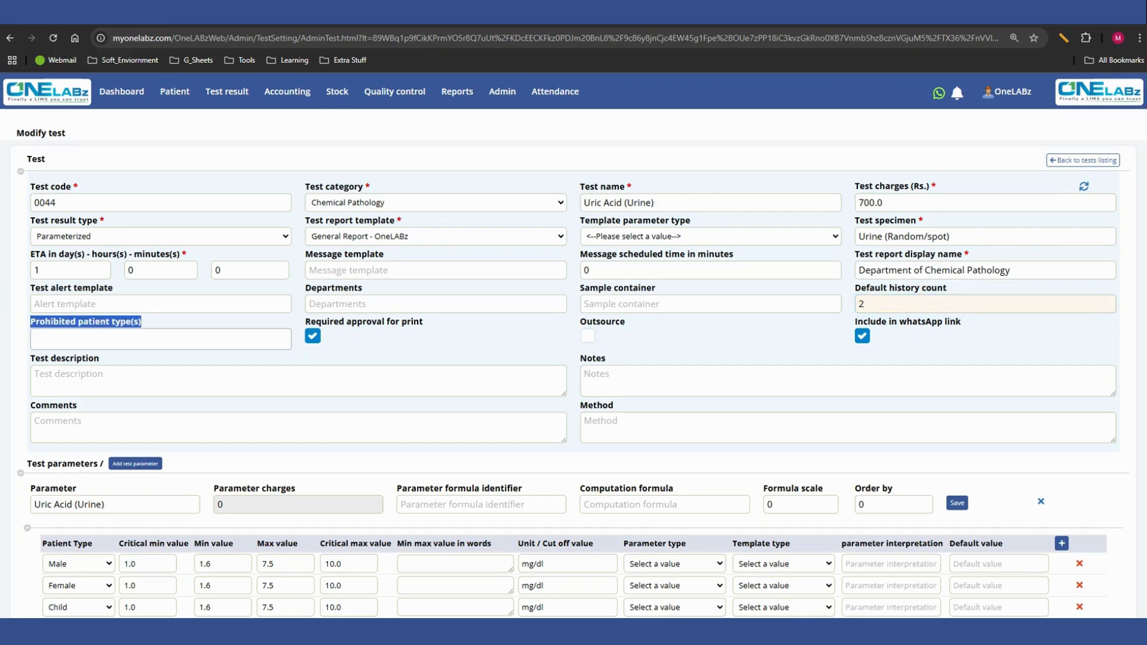
pyautogui.click(143, 323)
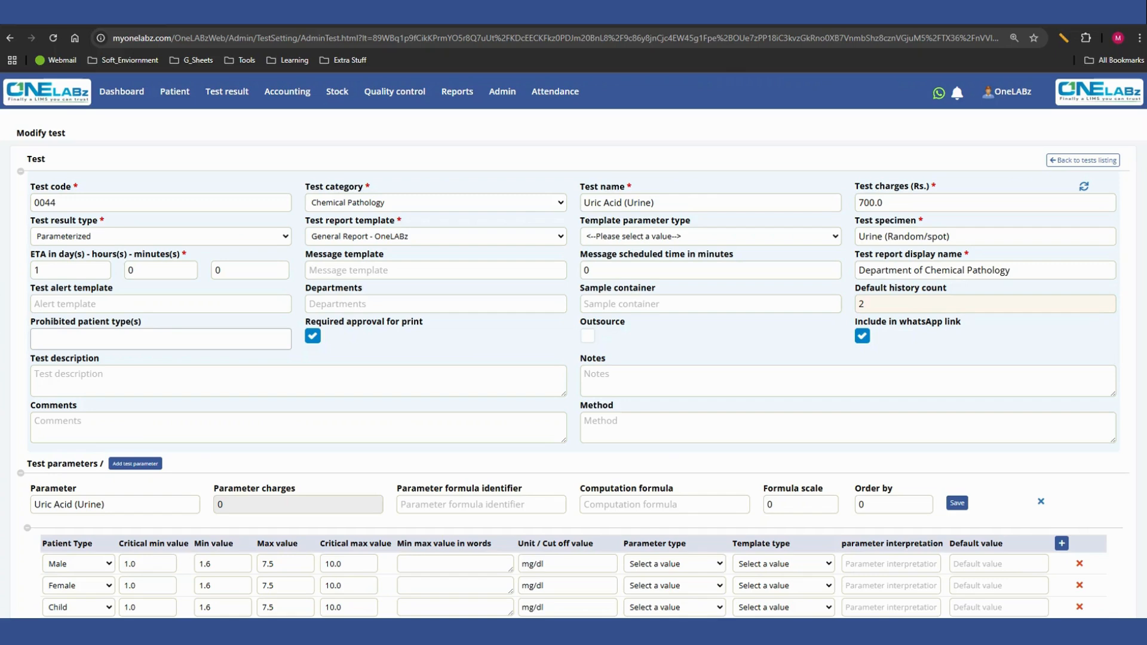
pyautogui.click(161, 338)
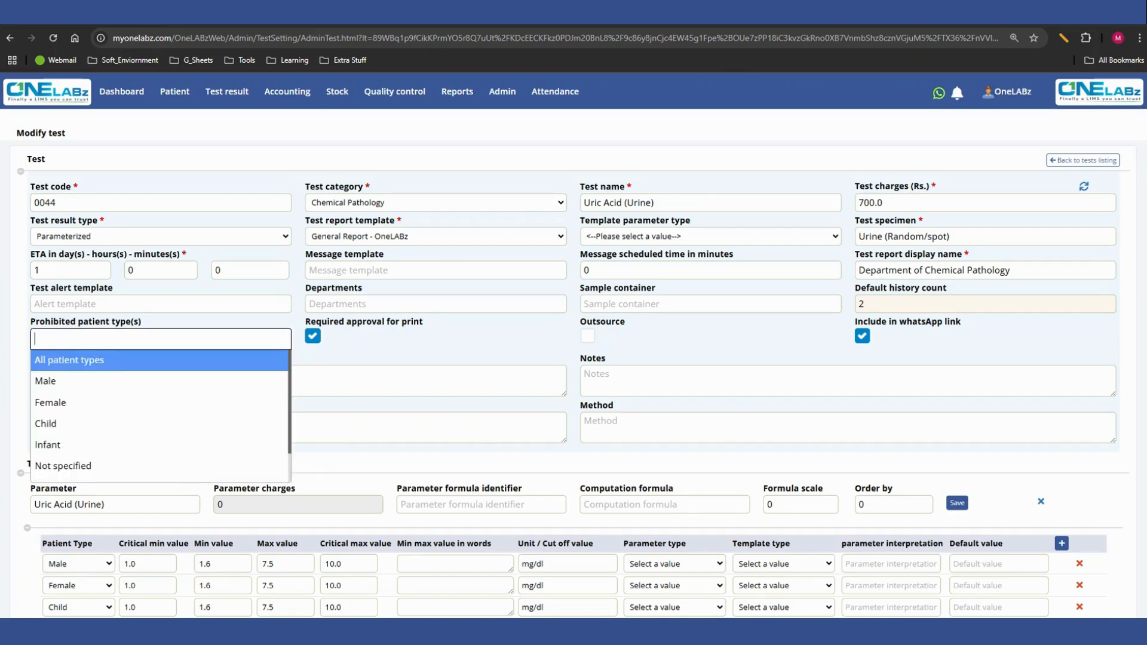
pyautogui.press('Down')
pyautogui.press('Return')
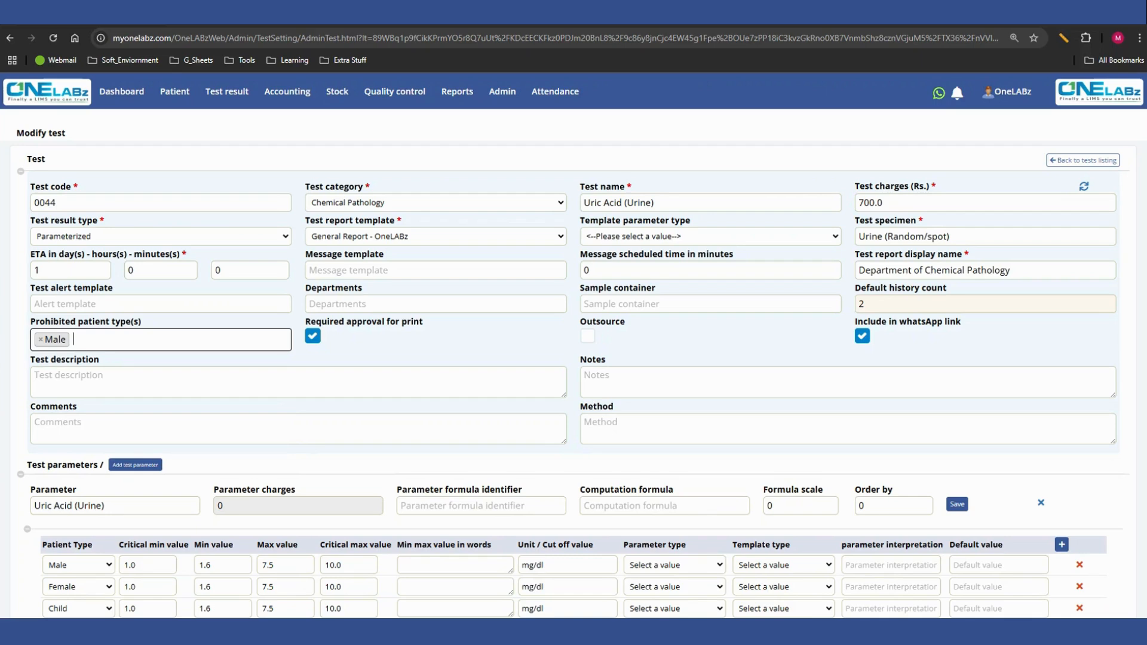
pyautogui.press('BackSpace')
pyautogui.press('BackSpace')
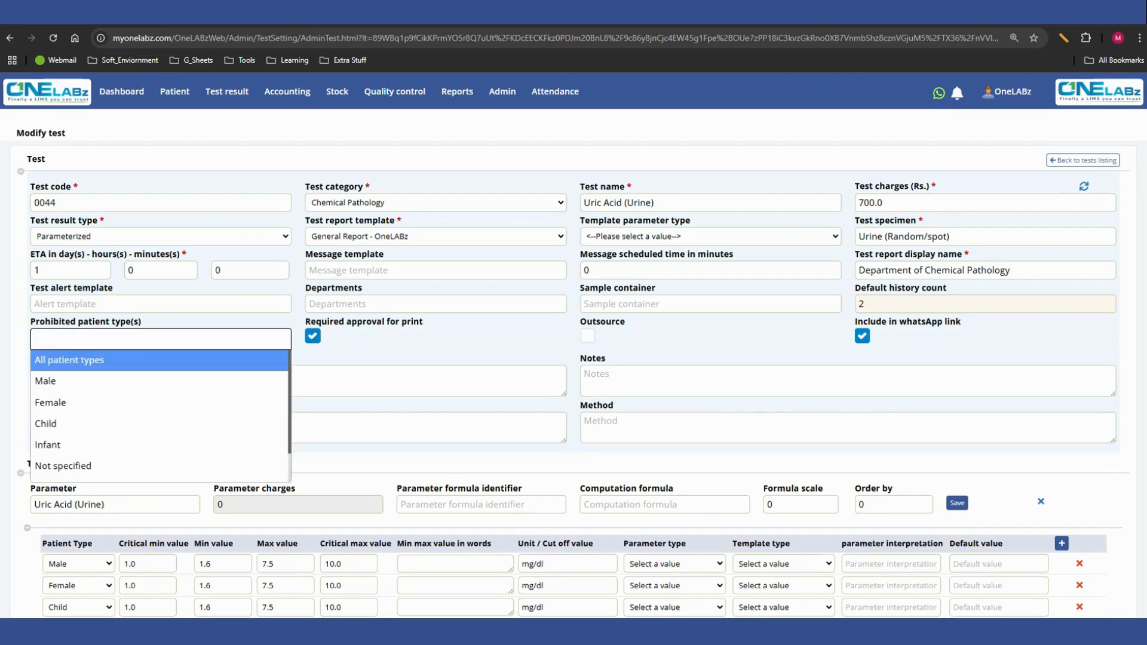
pyautogui.press('Escape')
# - Set the critical min value of the Uric Acid (Urine) parameter to 0 for Male, Female, Child and Infant
pyautogui.scroll(-1, 574, 366)
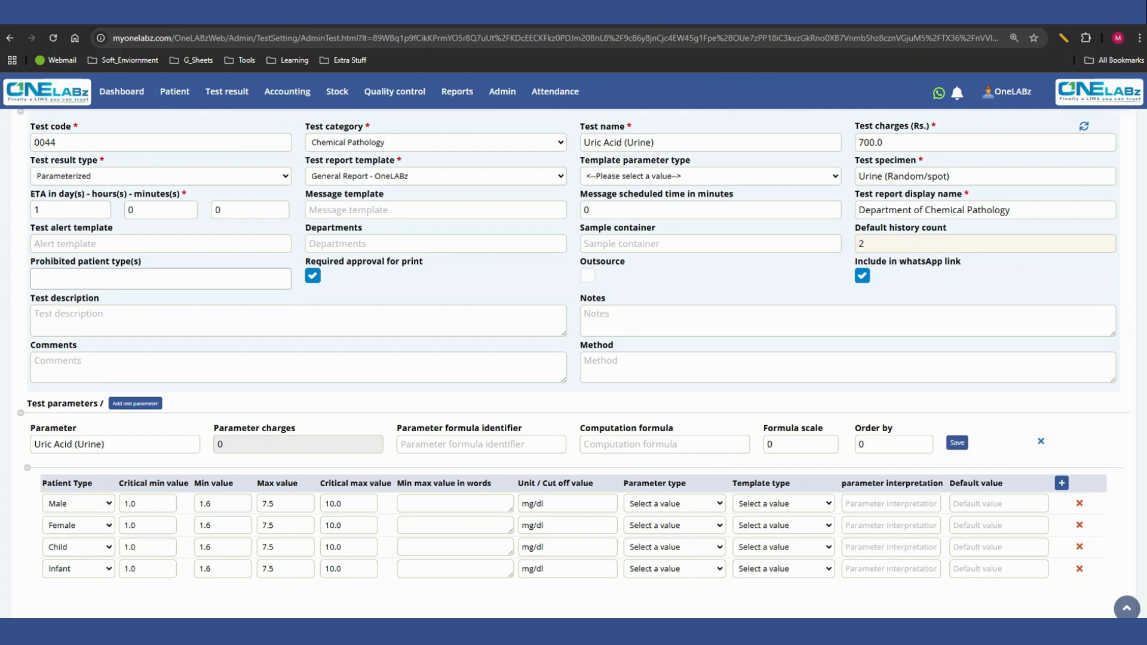
pyautogui.scroll(-3, 574, 358)
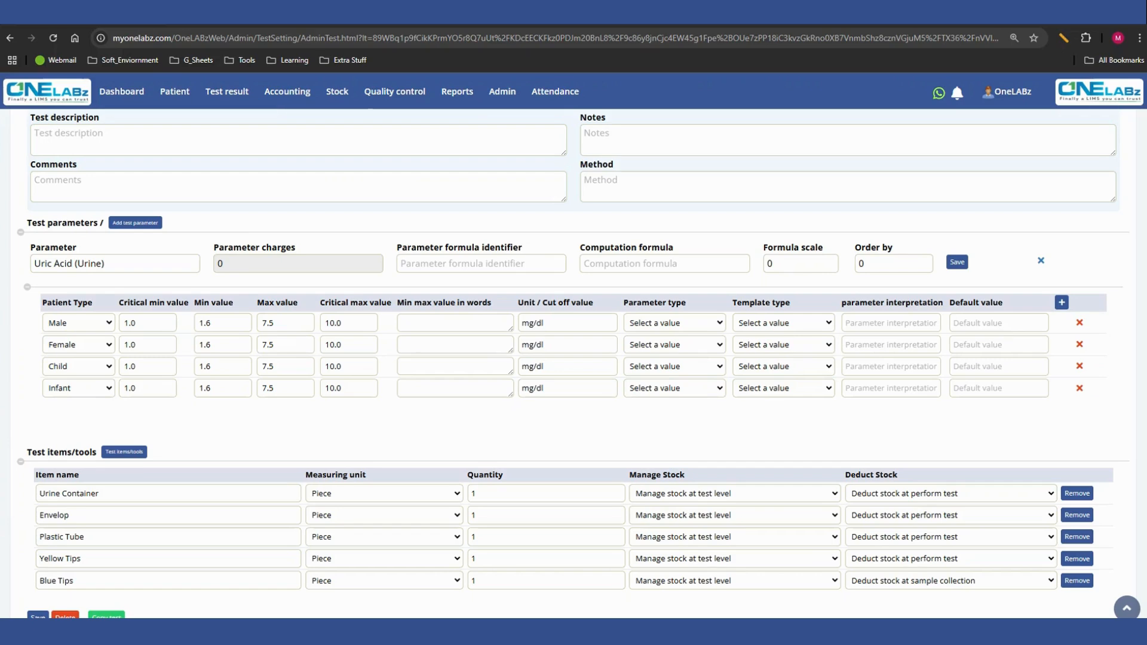
pyautogui.doubleClick(873, 264)
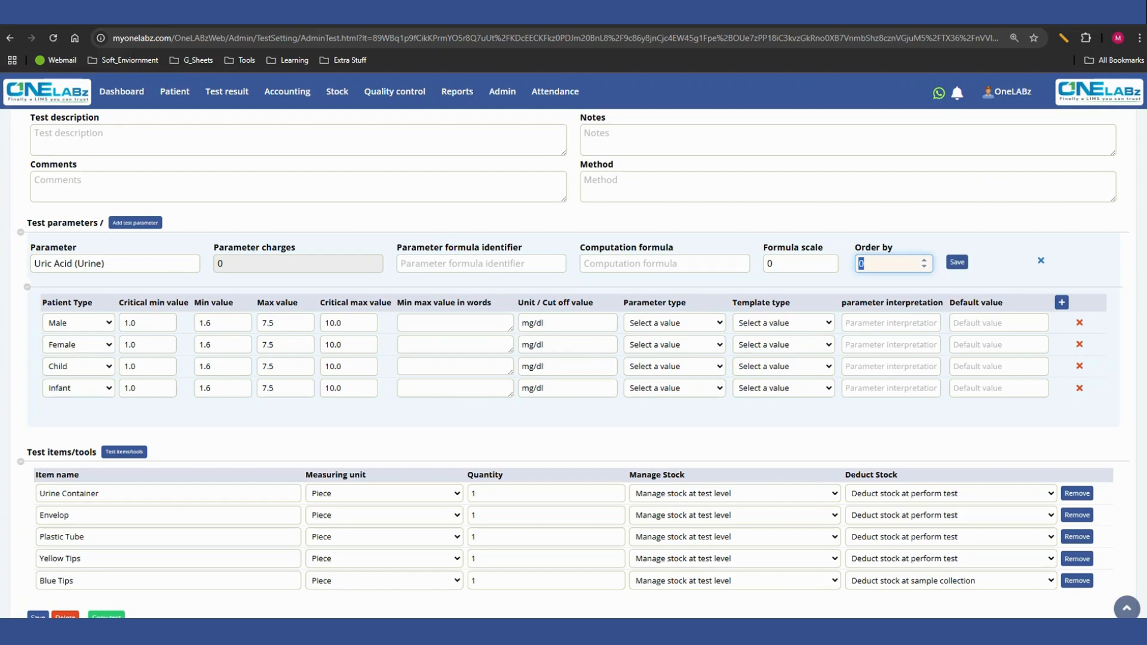
pyautogui.moveTo(93, 303); pyautogui.dragTo(42, 303)
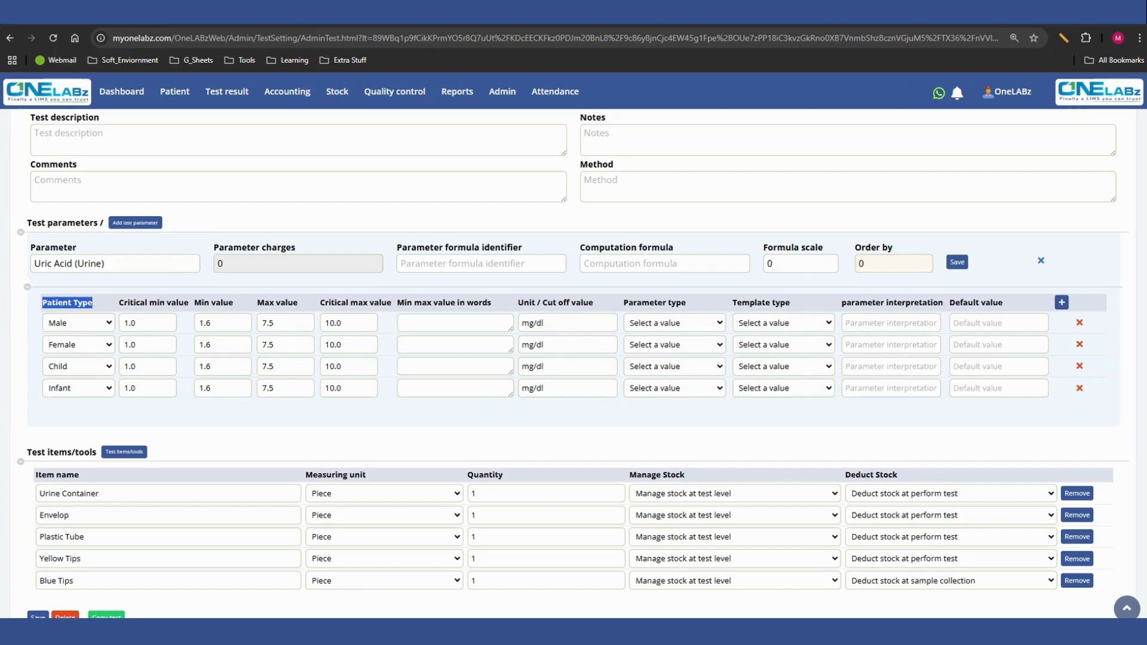
pyautogui.click(67, 303)
pyautogui.moveTo(119, 303); pyautogui.dragTo(190, 303)
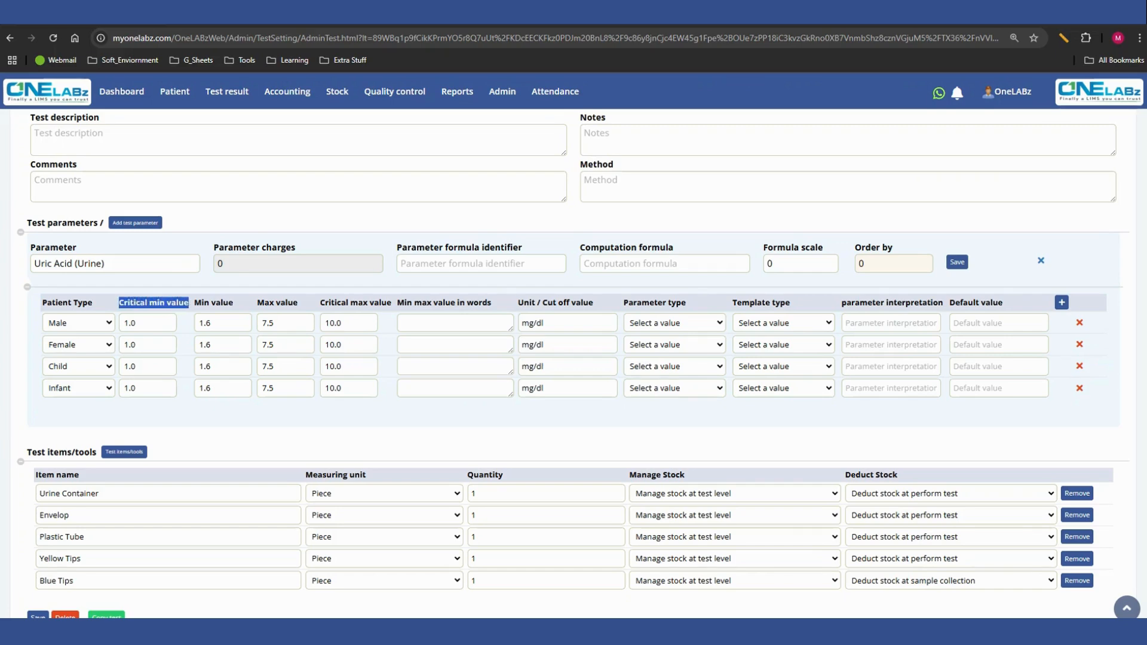
pyautogui.moveTo(137, 323); pyautogui.dragTo(123, 324)
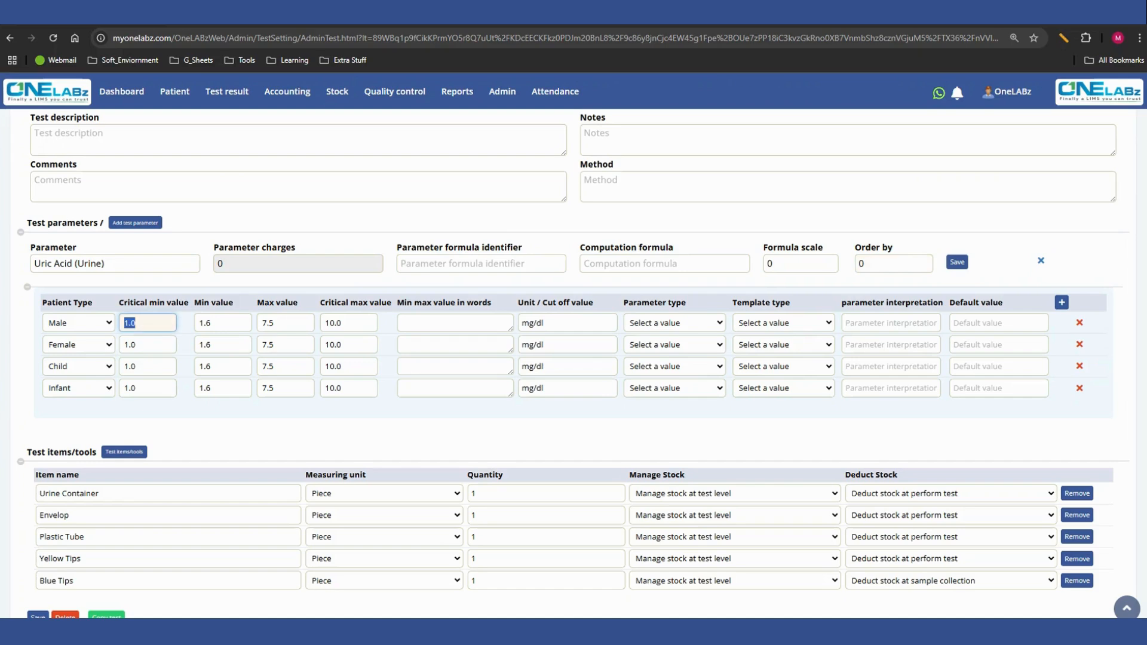
pyautogui.write('0')
pyautogui.write('0')
pyautogui.moveTo(137, 345); pyautogui.dragTo(123, 388)
pyautogui.write('00')
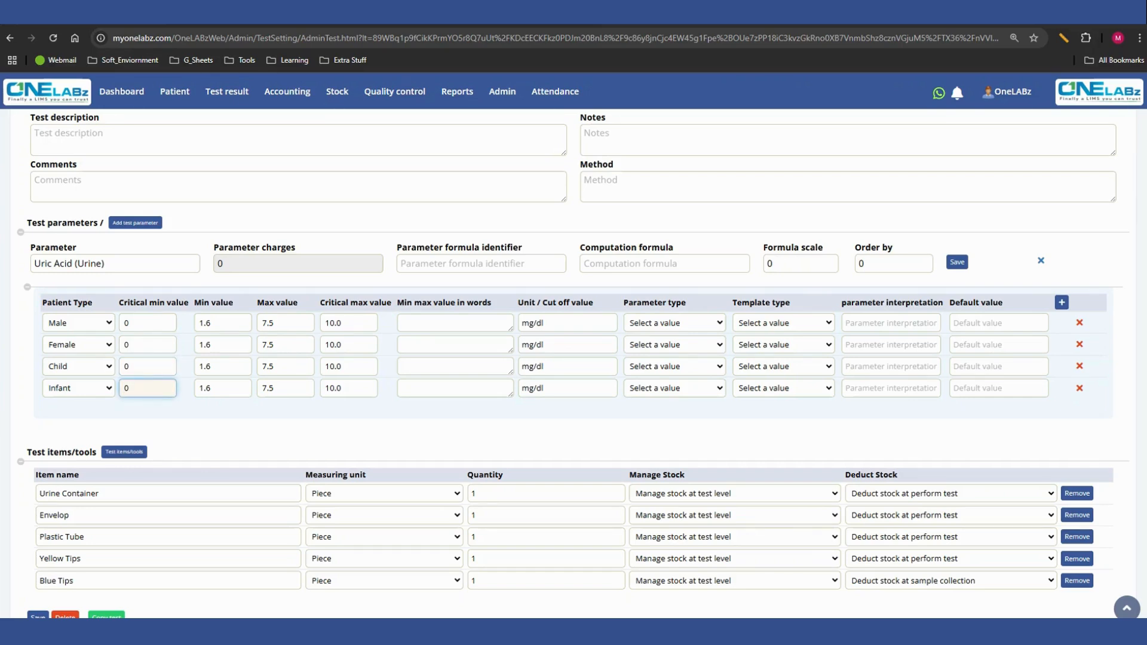
# - Review the parameter's critical max, min and max values and its unit / cut off value
pyautogui.moveTo(320, 302); pyautogui.dragTo(391, 302)
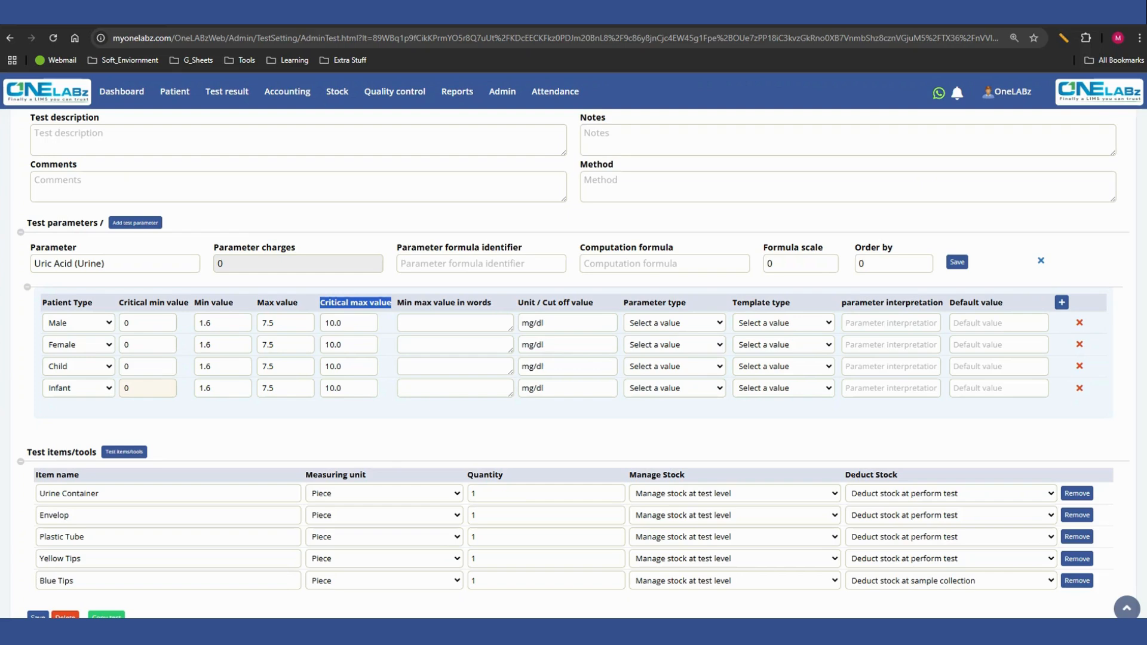
pyautogui.click(356, 302)
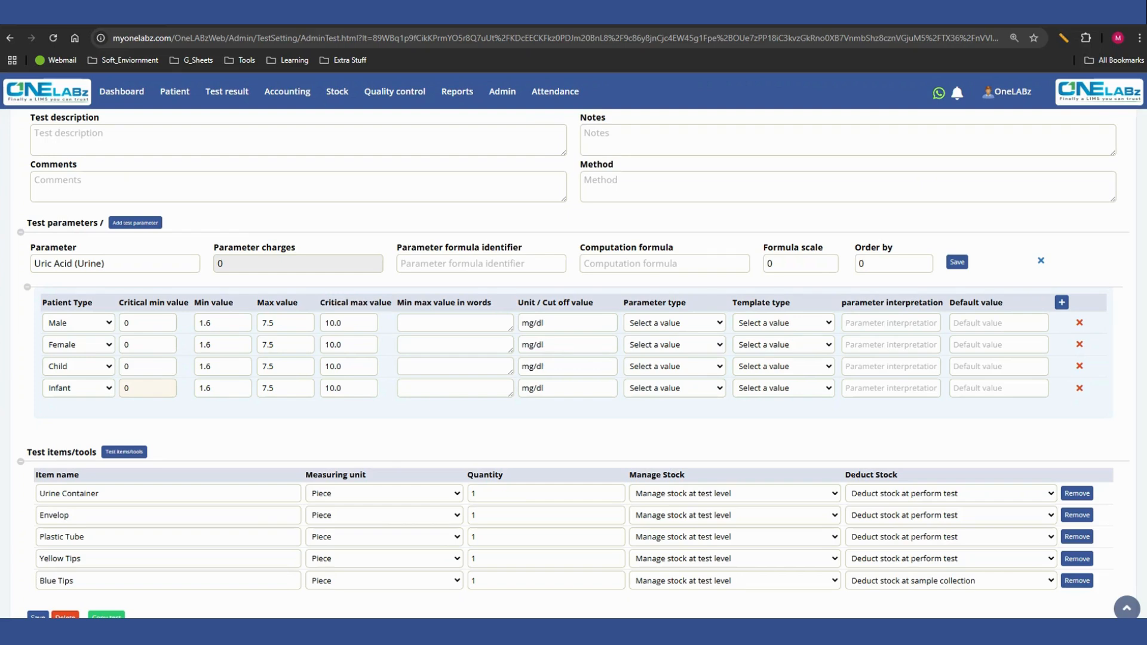
pyautogui.moveTo(194, 303); pyautogui.dragTo(298, 303)
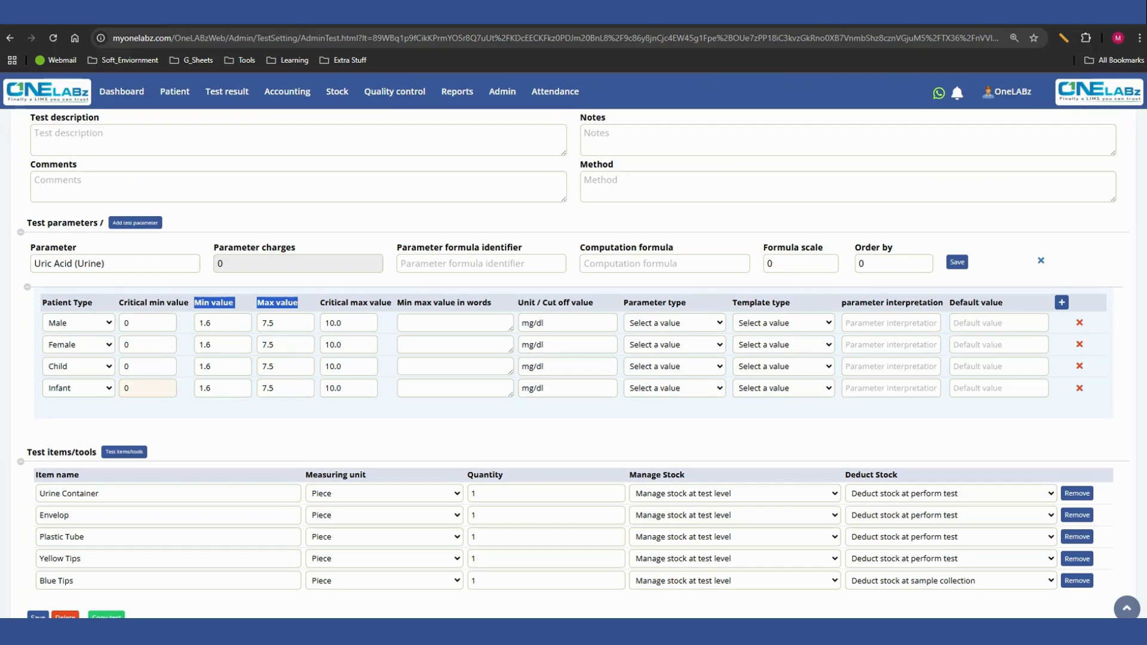
pyautogui.moveTo(546, 323); pyautogui.dragTo(521, 323)
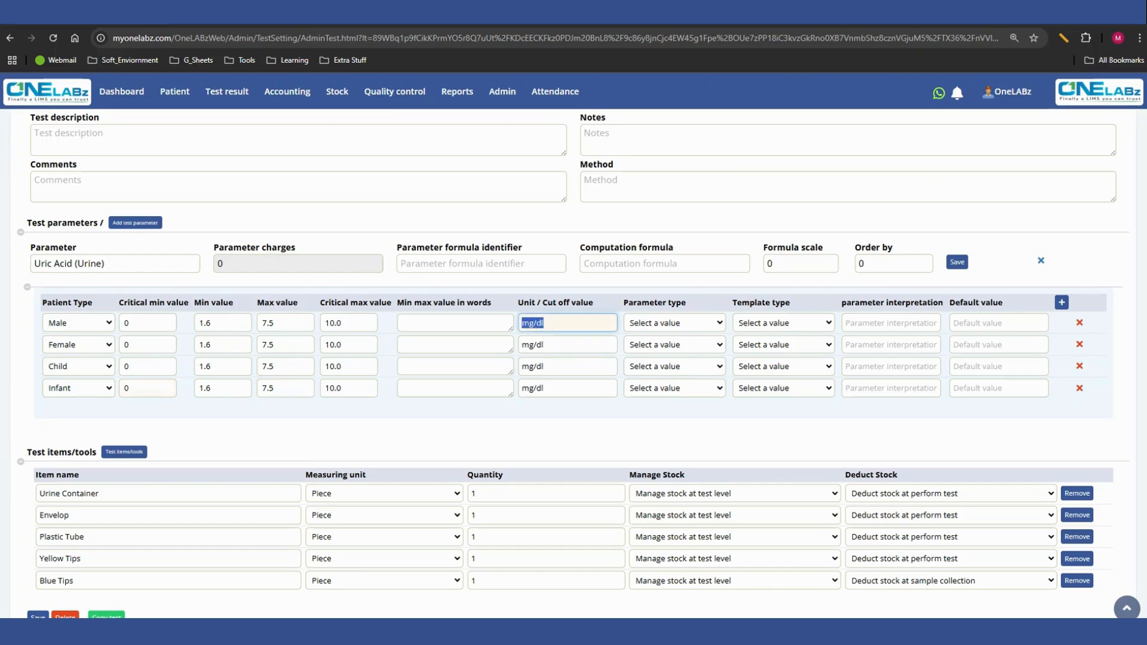
pyautogui.click(567, 304)
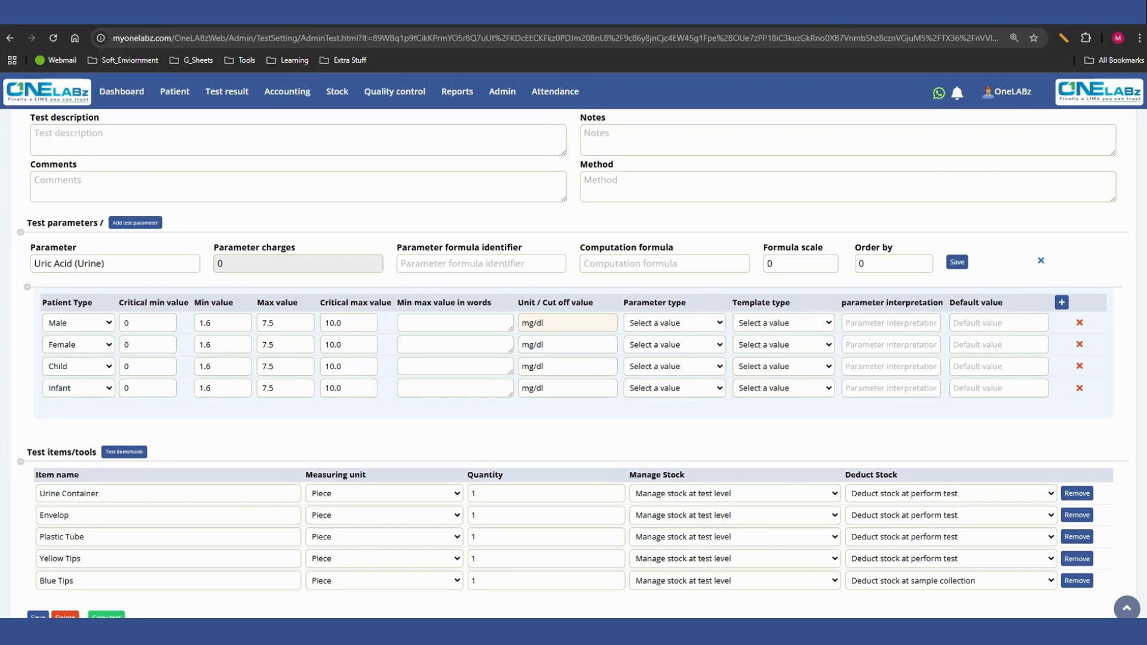
# - Try 500 as the critical max value in the Male row, and restore it to 10.0
pyautogui.moveTo(274, 323); pyautogui.dragTo(261, 323)
pyautogui.press('Tab')
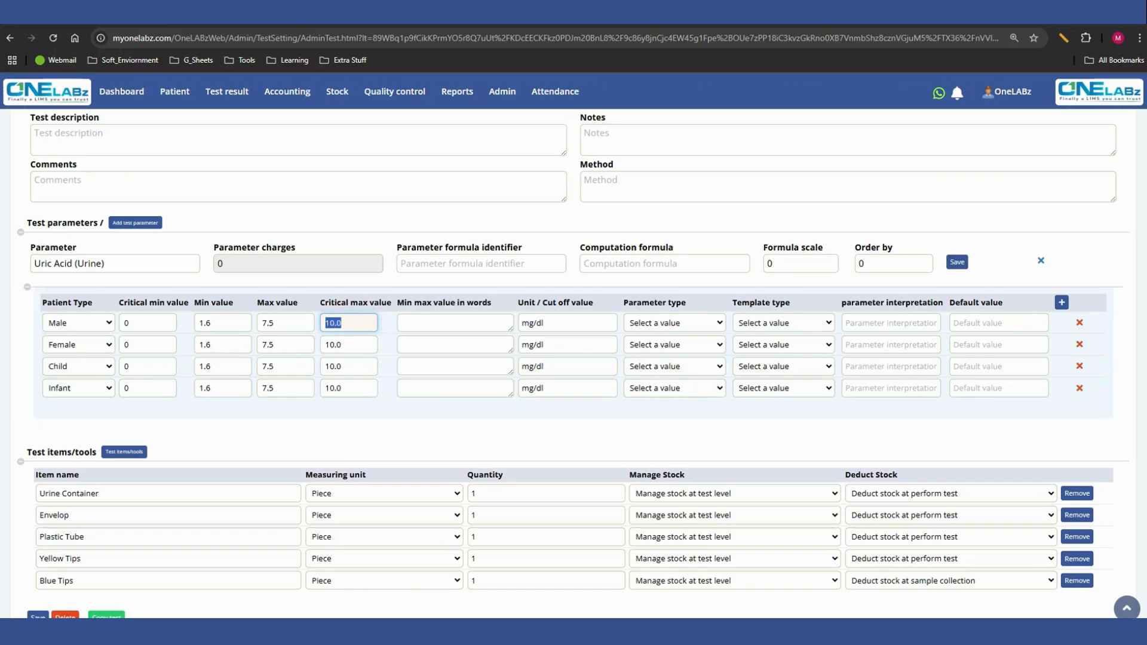
pyautogui.write('500')
pyautogui.hotkey('ctrl', 'a')
pyautogui.write('10.0')
pyautogui.press('Tab')
pyautogui.moveTo(841, 302); pyautogui.dragTo(944, 302)
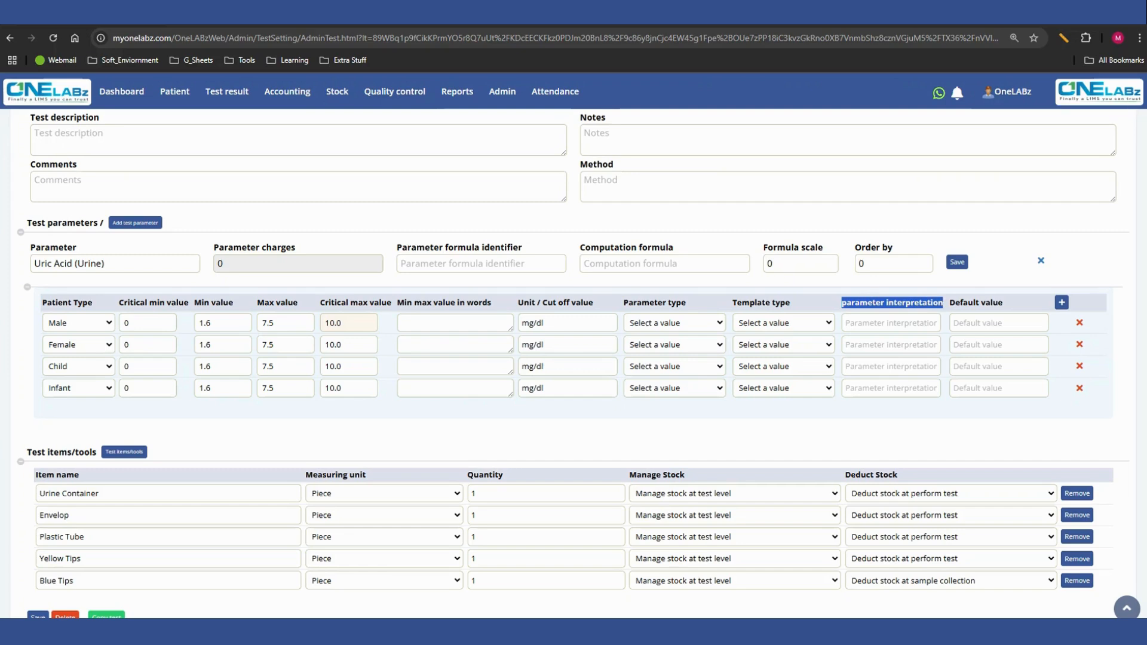
# - Try HbA1C as the parameter interpretation in the Male row of the Uric Acid (Urine) parameter
pyautogui.click(890, 323)
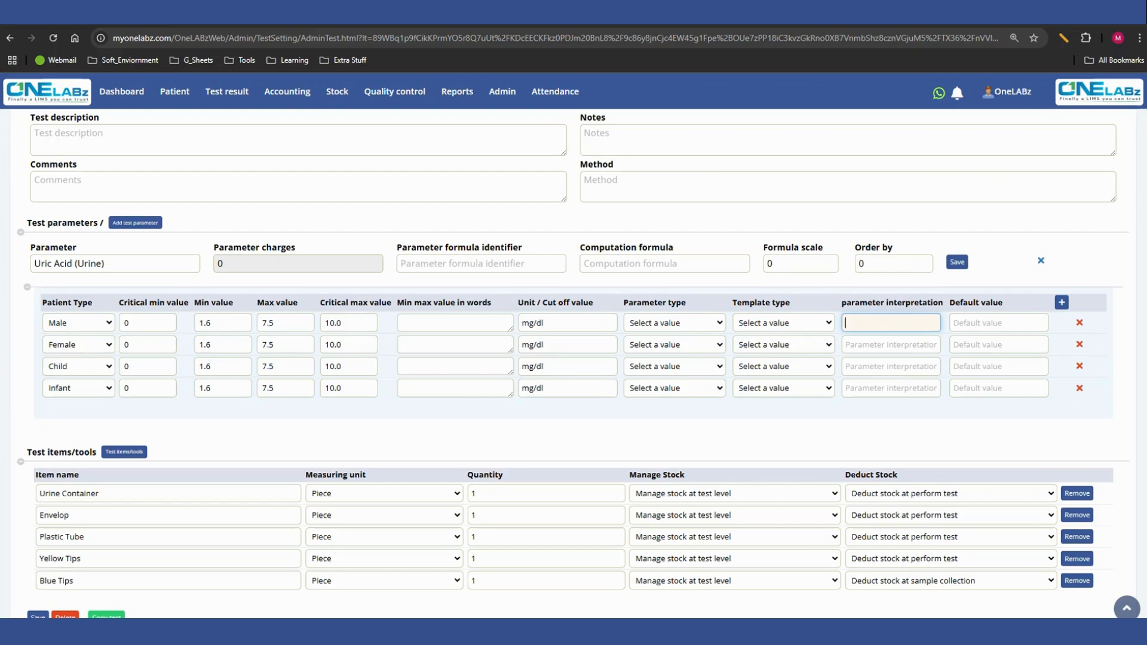
pyautogui.write('Hb')
pyautogui.press('Down')
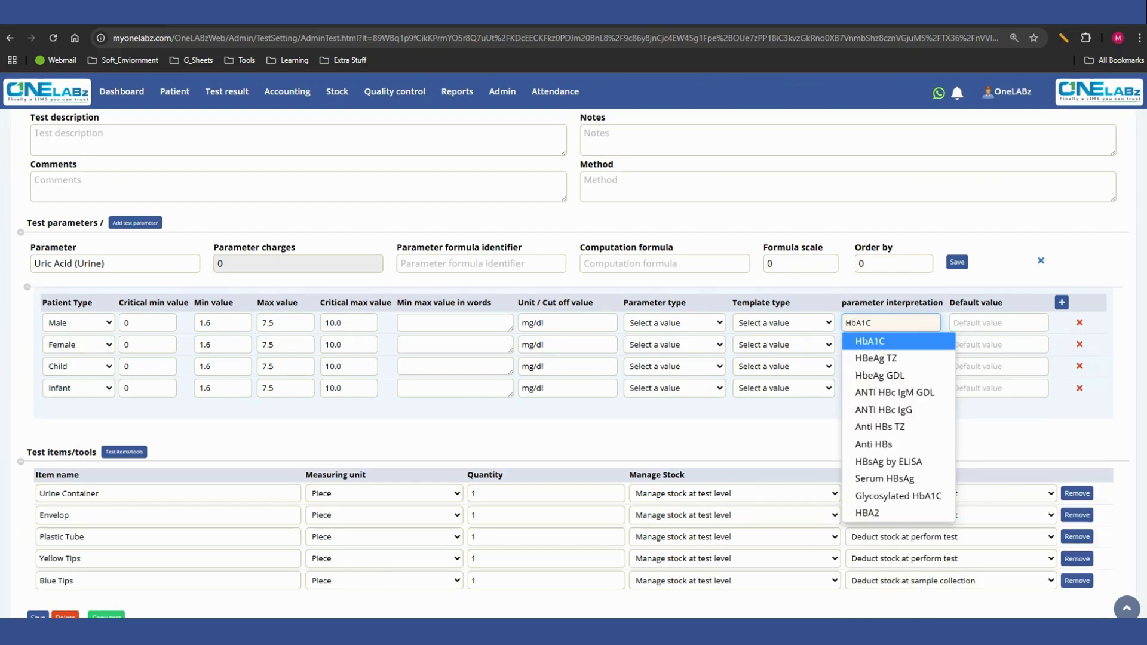
pyautogui.press('Return')
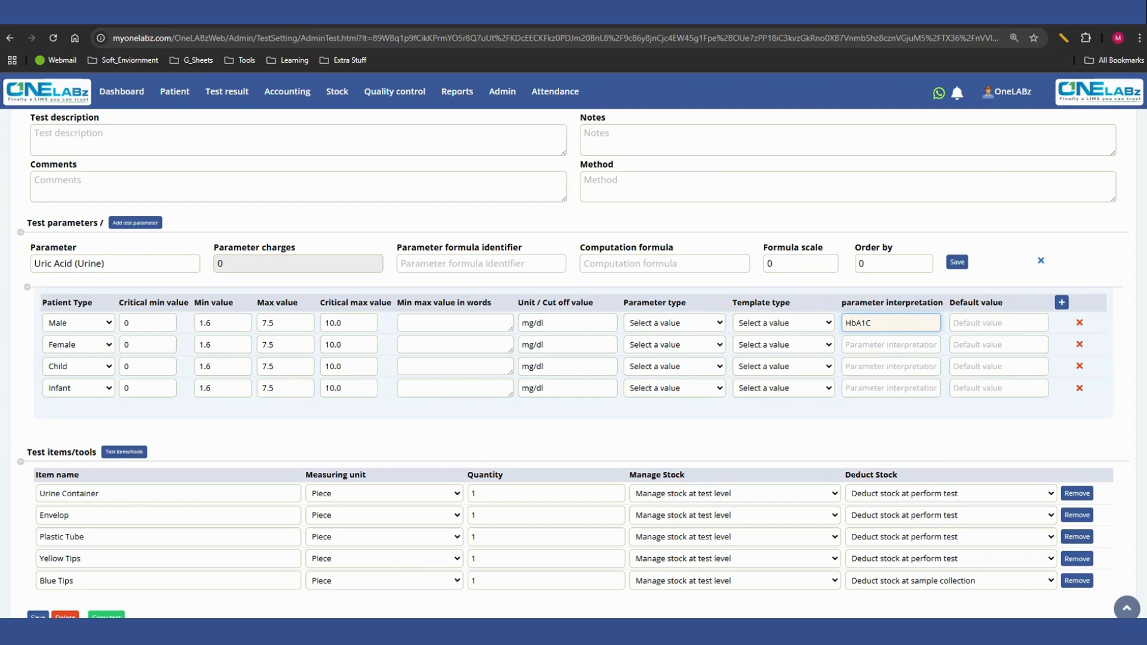
pyautogui.hotkey('ctrl', 'a')
pyautogui.click(871, 323)
# - Try "(See Below)" as the Male row's min max value in words, and clear both it and the parameter interpretation
pyautogui.click(455, 323)
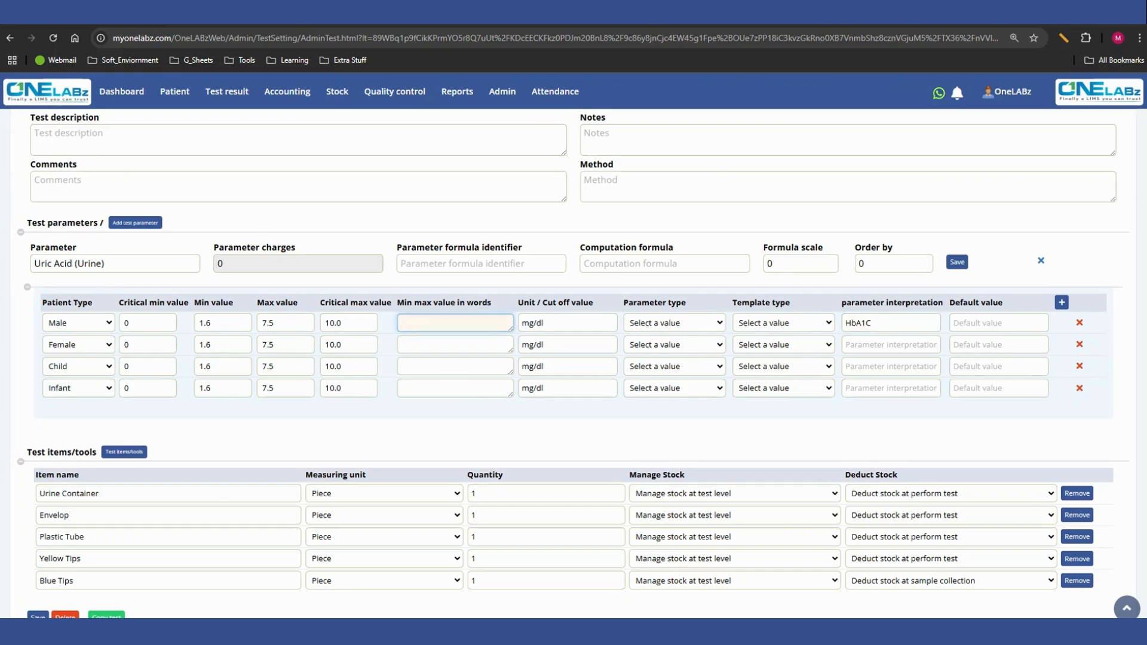
pyautogui.write('(See Below)')
pyautogui.hotkey('shift', 'Left')
pyautogui.hotkey('shift', 'Left')
pyautogui.hotkey('shift', 'Left')
pyautogui.hotkey('shift', 'Left')
pyautogui.hotkey('shift', 'Left')
pyautogui.hotkey('shift', 'Left')
pyautogui.hotkey('shift', 'Left')
pyautogui.hotkey('shift', 'Left')
pyautogui.hotkey('shift', 'Left')
pyautogui.hotkey('shift', 'Left')
pyautogui.hotkey('shift', 'Left')
pyautogui.press('BackSpace')
pyautogui.doubleClick(857, 323)
pyautogui.press('BackSpace')
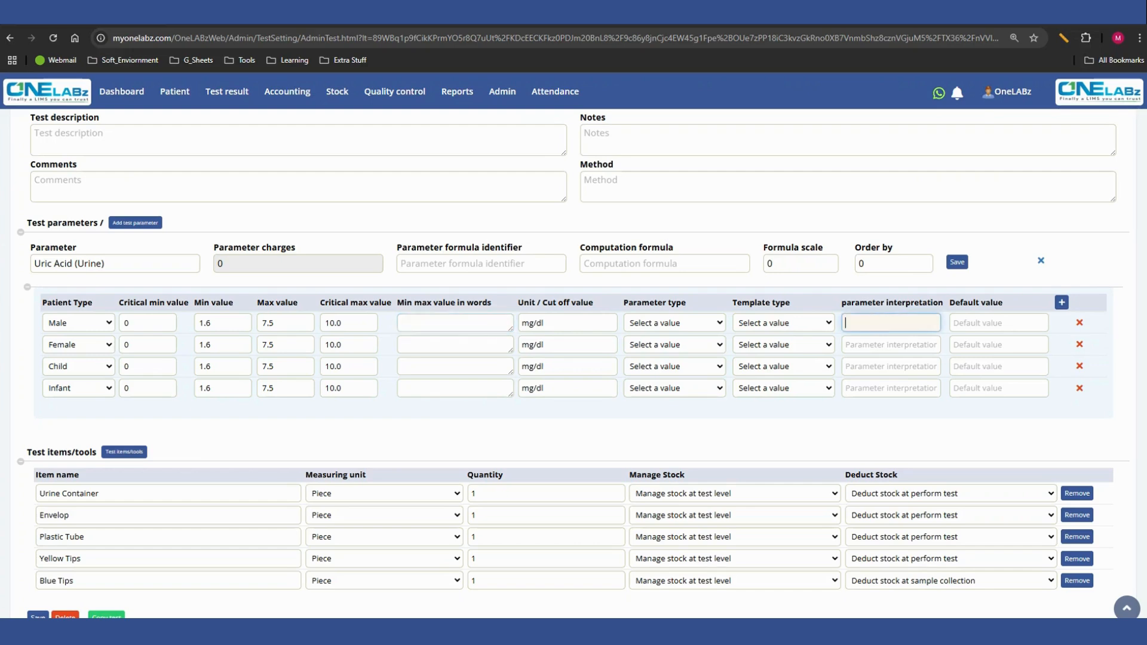
# - Try adding an empty row to the test items/tools, and remove that row again
pyautogui.scroll(-3, 572, 363)
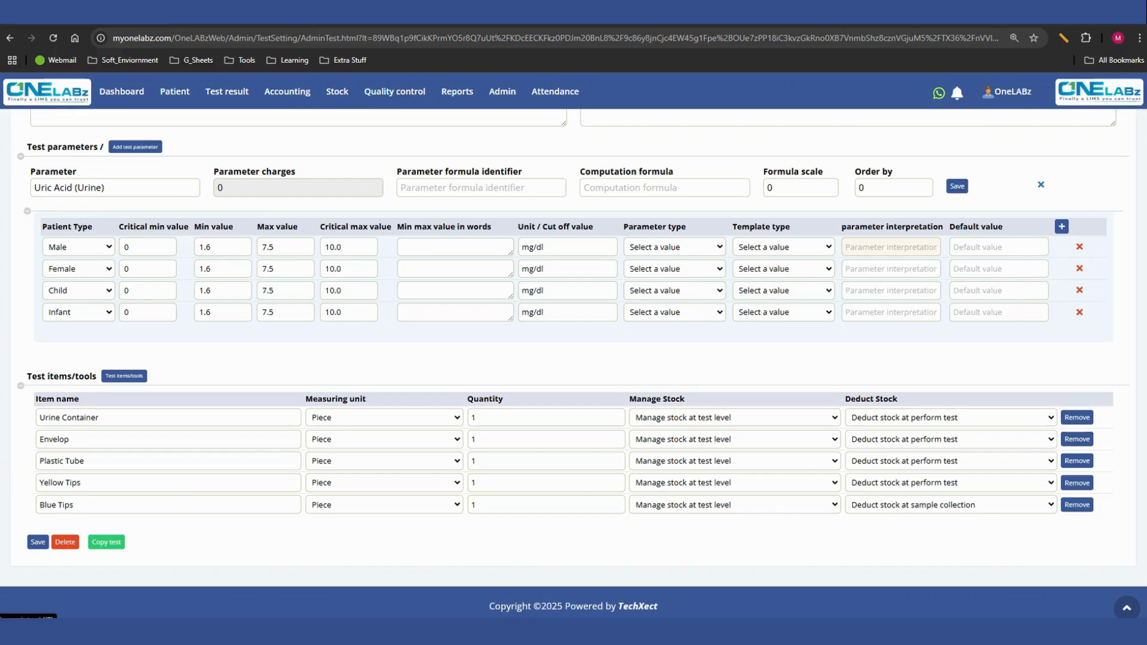
pyautogui.click(124, 376)
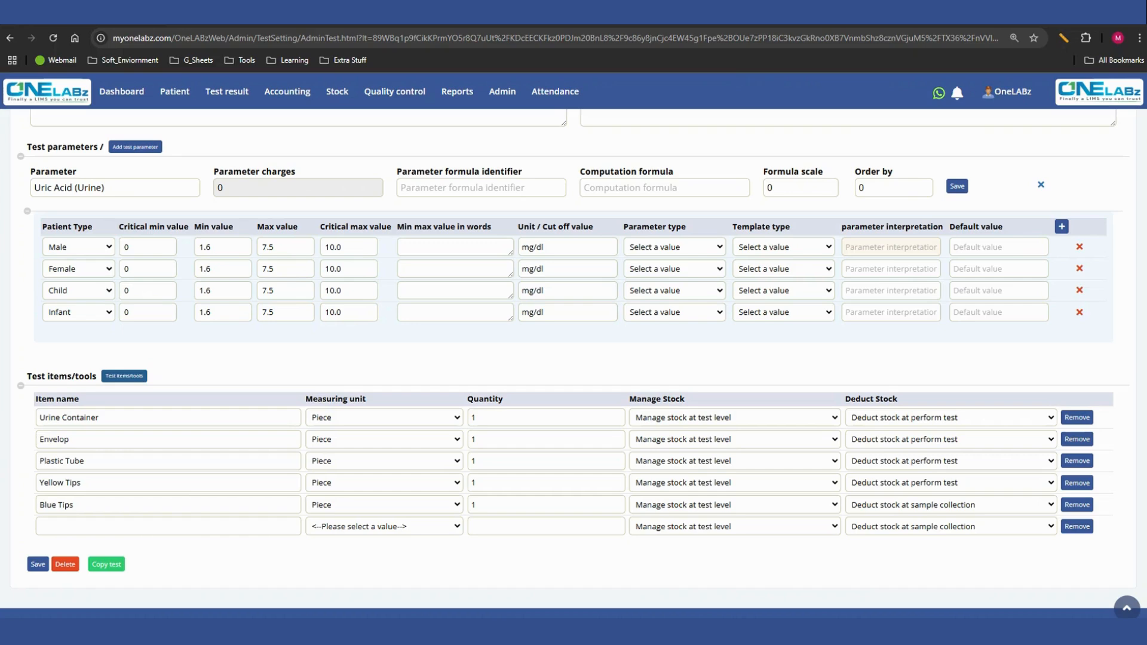
pyautogui.click(1077, 526)
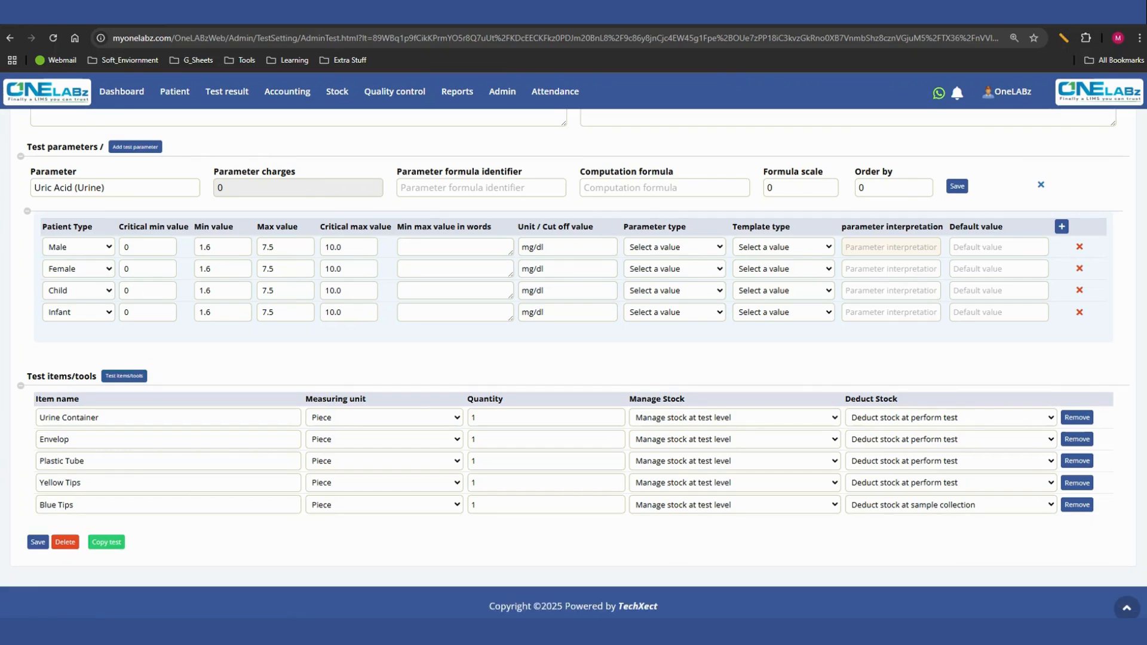
# - Try adding HB as a second test parameter below Uric Acid (Urine), check its order by field, and remove the parameter again
pyautogui.scroll(1, 573, 359)
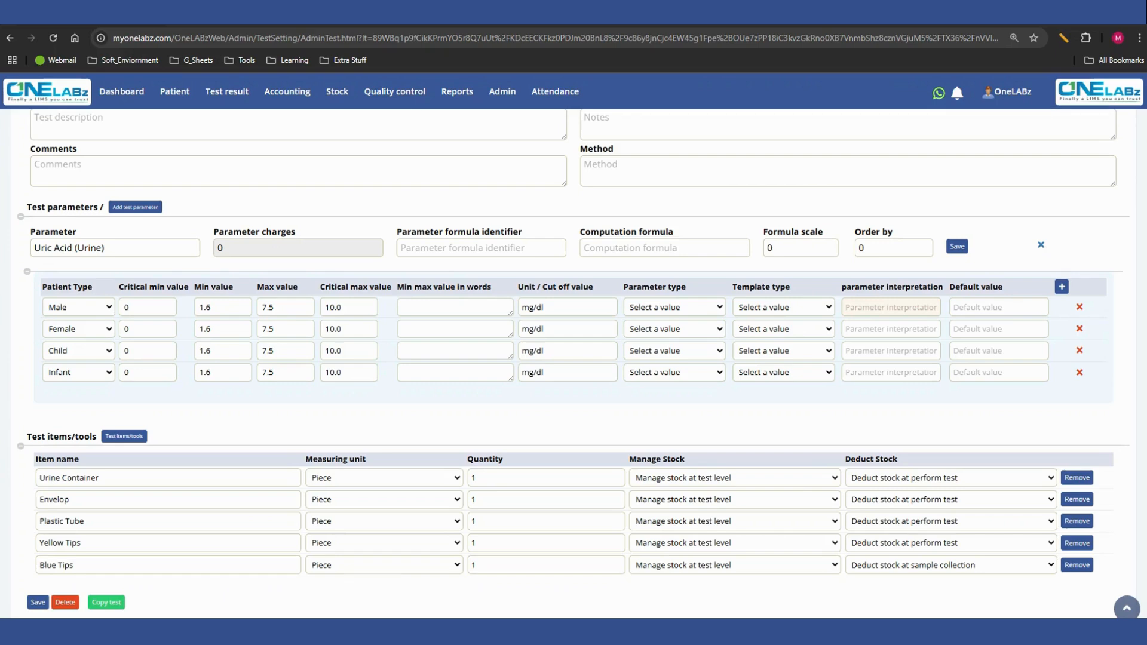
pyautogui.scroll(4, 574, 363)
pyautogui.scroll(-3, 573, 363)
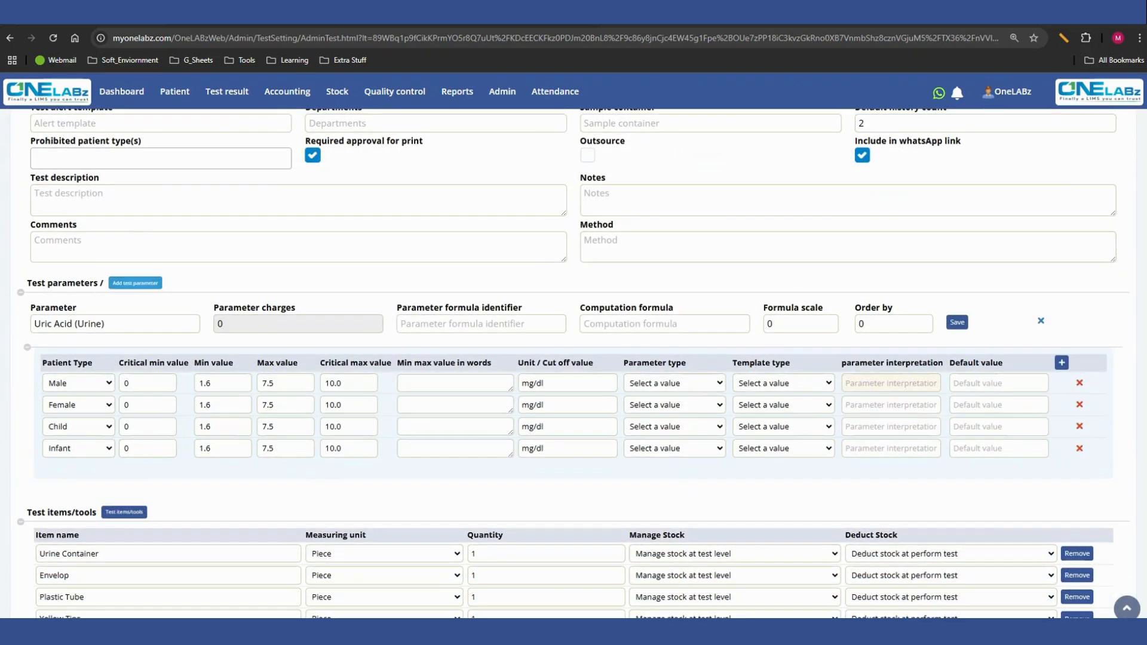
pyautogui.click(135, 283)
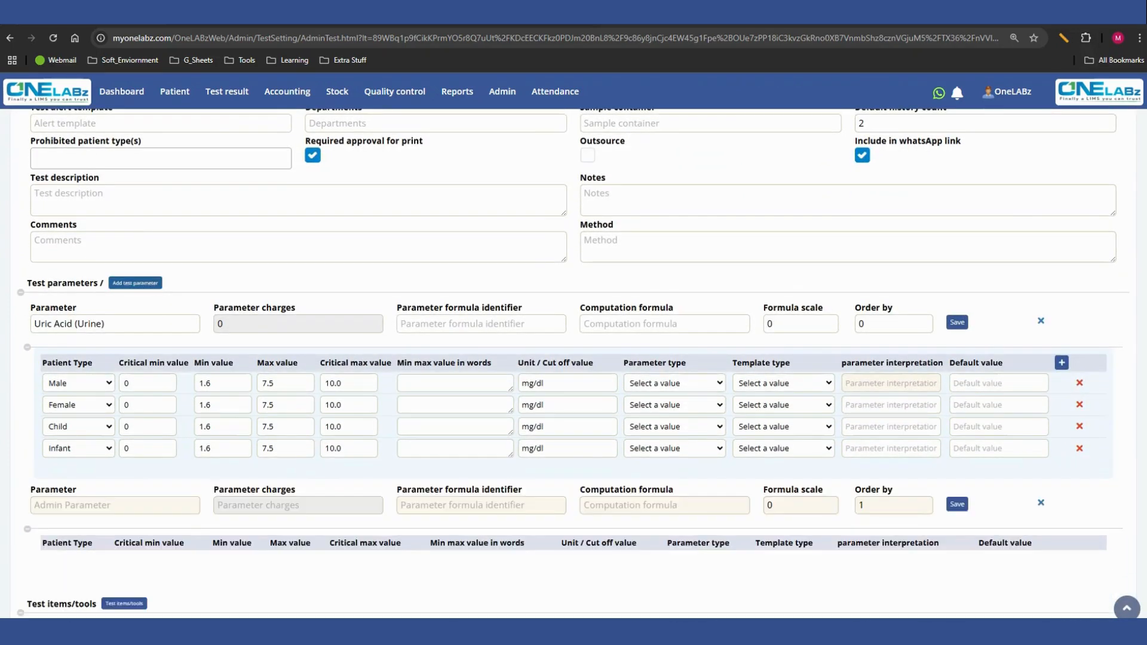
pyautogui.scroll(-2, 574, 363)
pyautogui.click(115, 384)
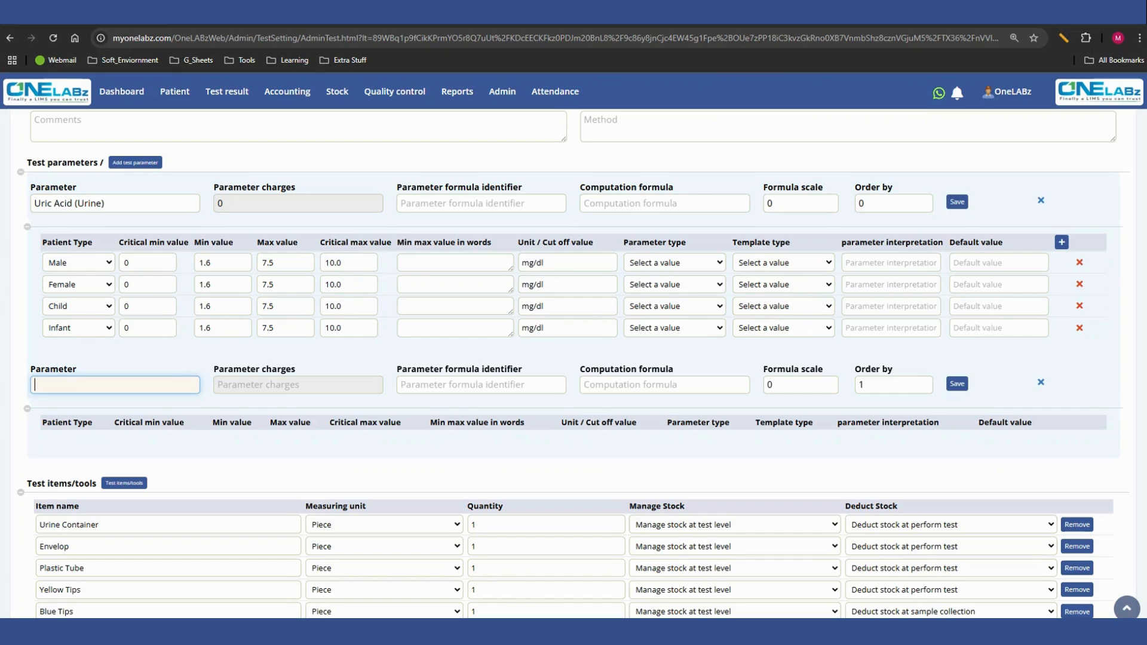
pyautogui.write('hb')
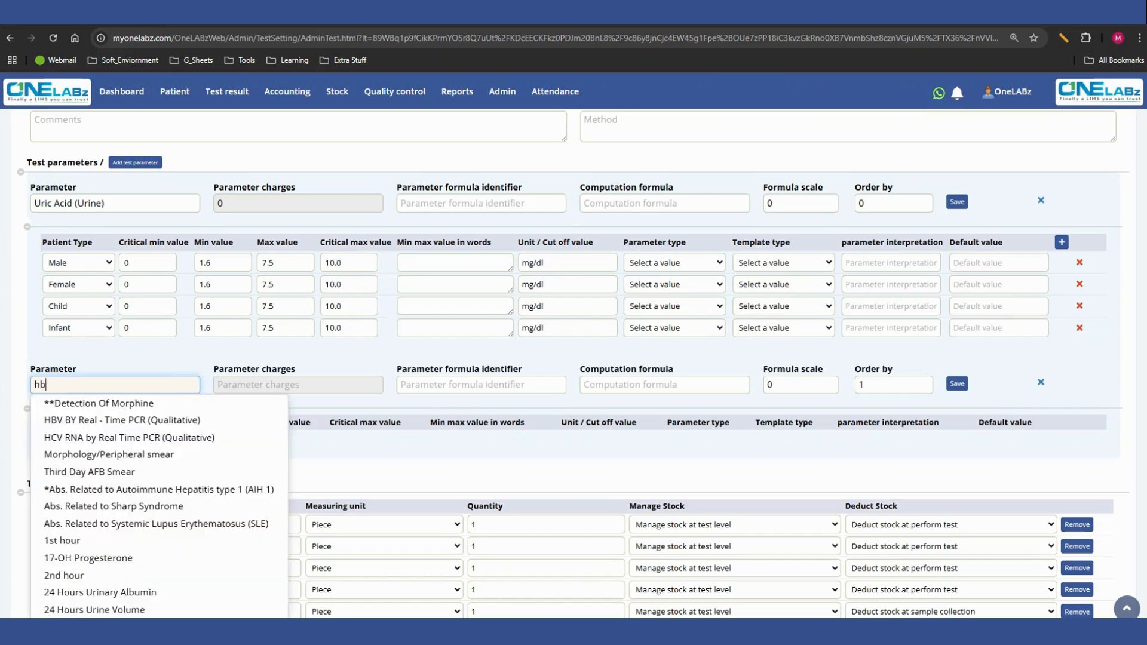
pyautogui.press('Down')
pyautogui.press('Down')
pyautogui.press('Down')
pyautogui.press('Down')
pyautogui.press('Down')
pyautogui.press('Down')
pyautogui.press('Down')
pyautogui.press('Down')
pyautogui.press('Down')
pyautogui.press('Down')
pyautogui.press('Down')
pyautogui.press('Down')
pyautogui.press('Down')
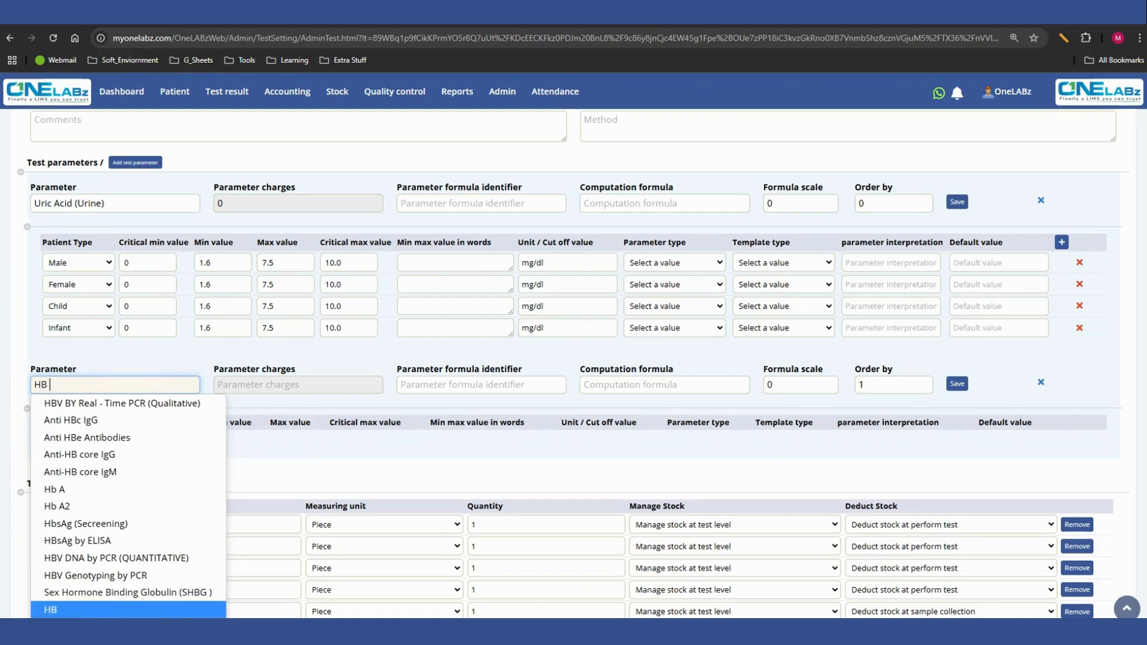
pyautogui.press('Return')
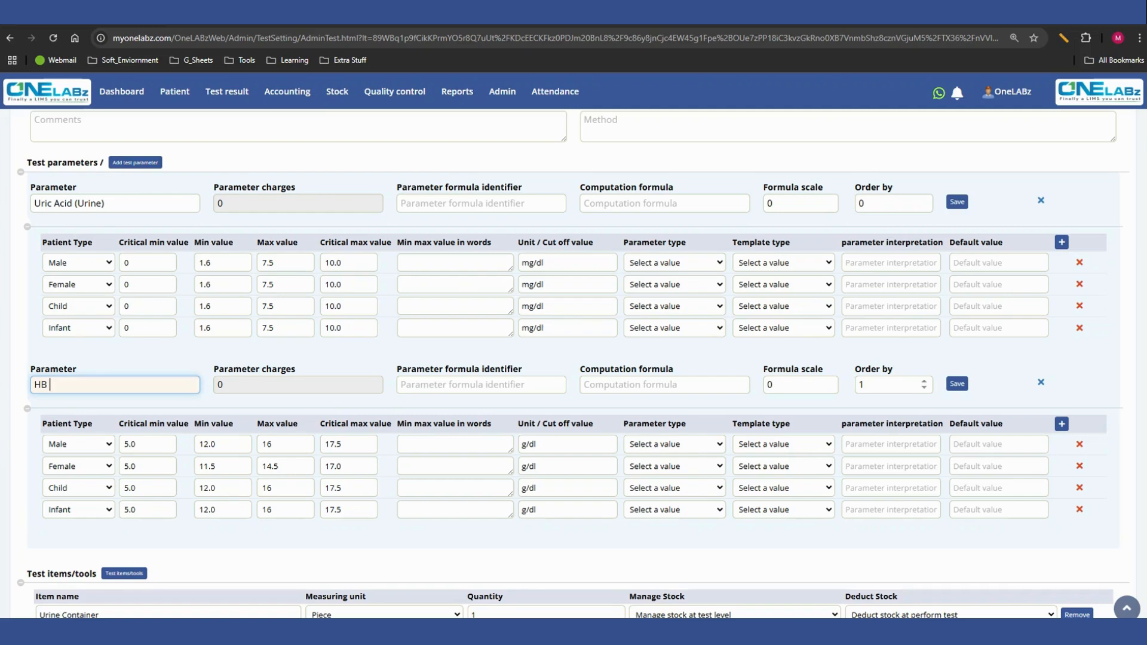
pyautogui.click(892, 384)
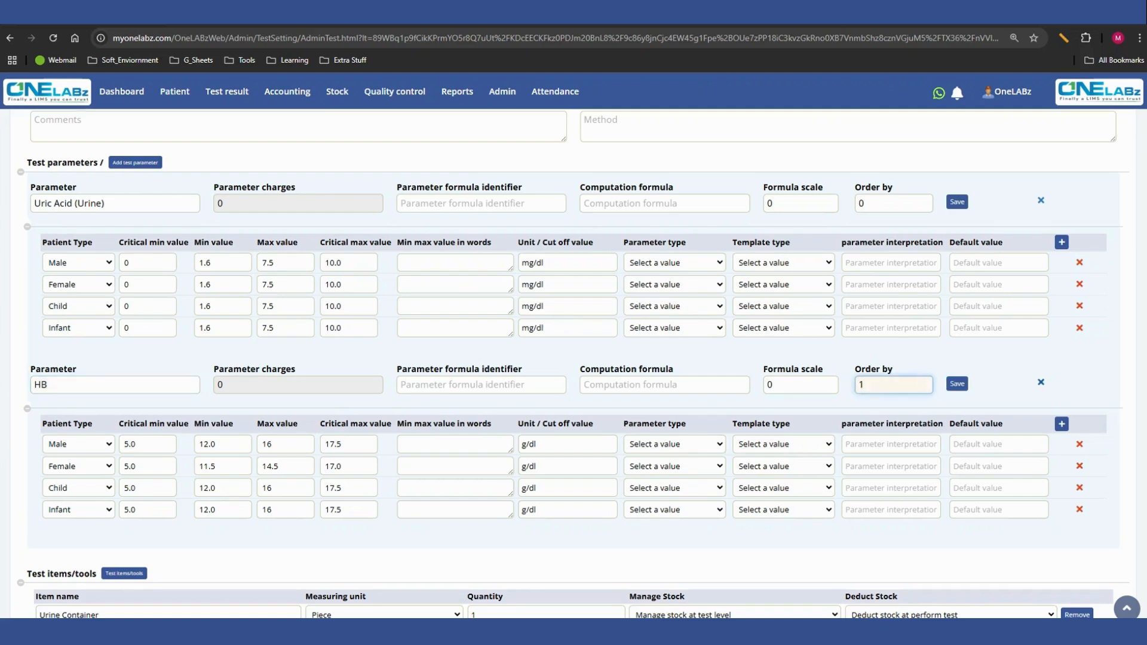
pyautogui.click(1041, 382)
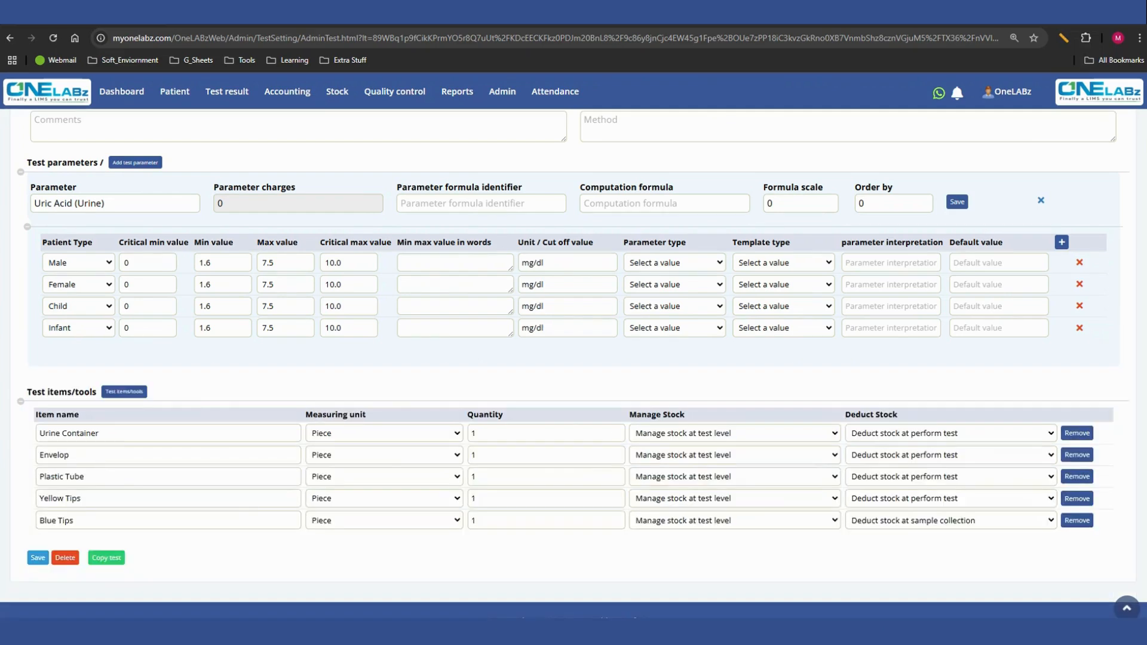